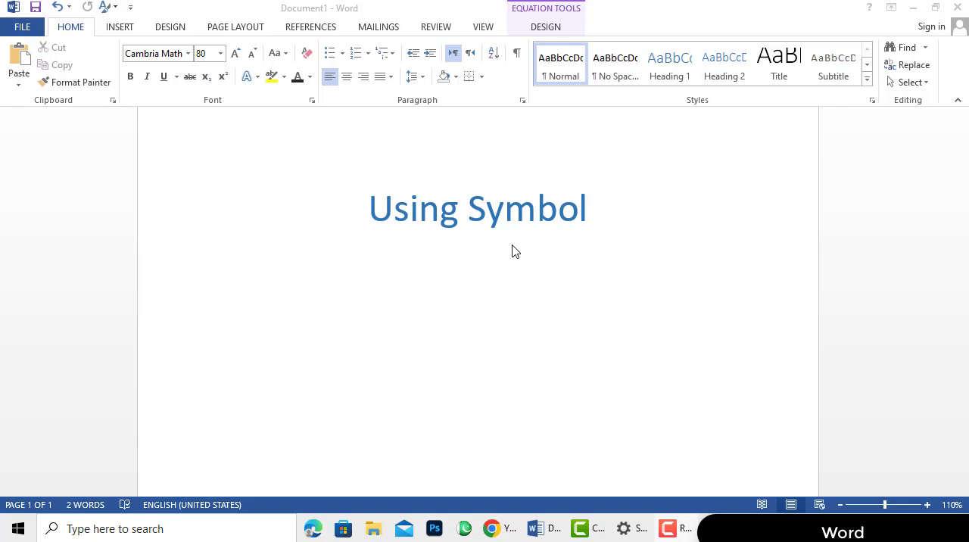
Open the full Symbol dialog to insert symbols on the empty line below the "Using Symbol" heading
{"action": "left_click", "coordinate": [122, 29]}
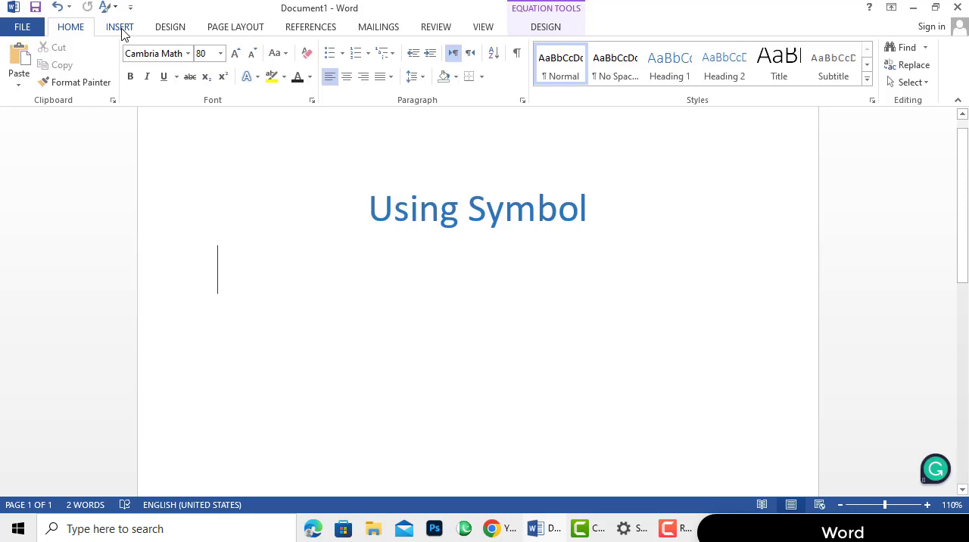
{"action": "left_click", "coordinate": [121, 28]}
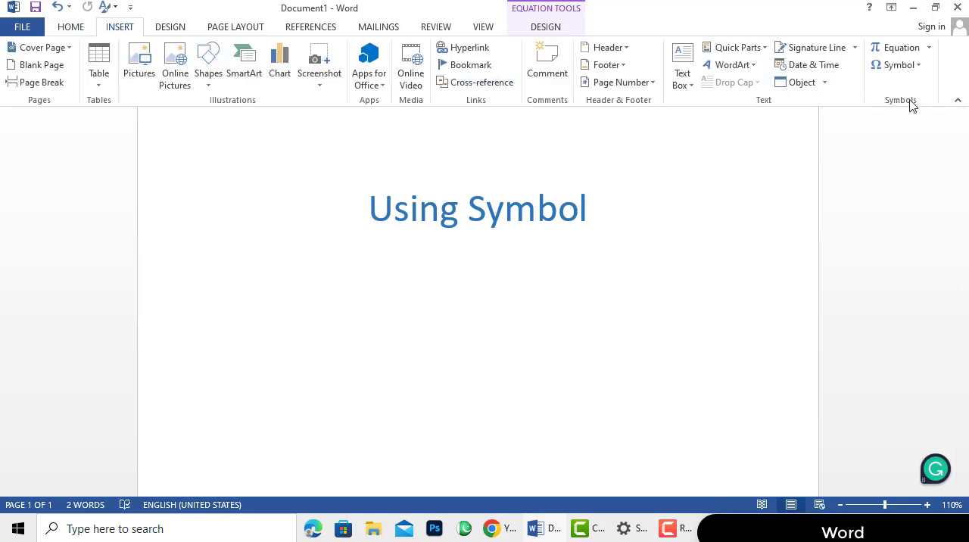
{"action": "left_click", "coordinate": [908, 65]}
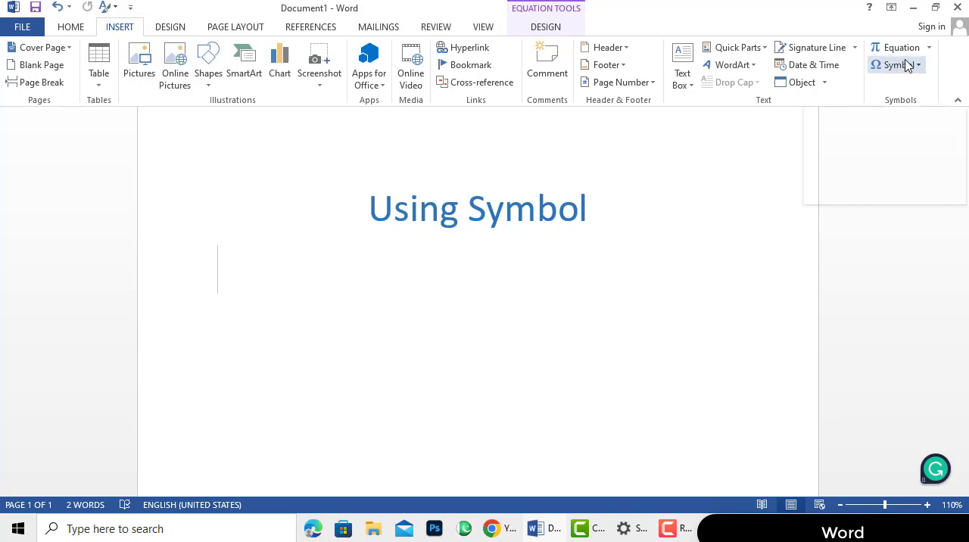
{"action": "left_click", "coordinate": [919, 66]}
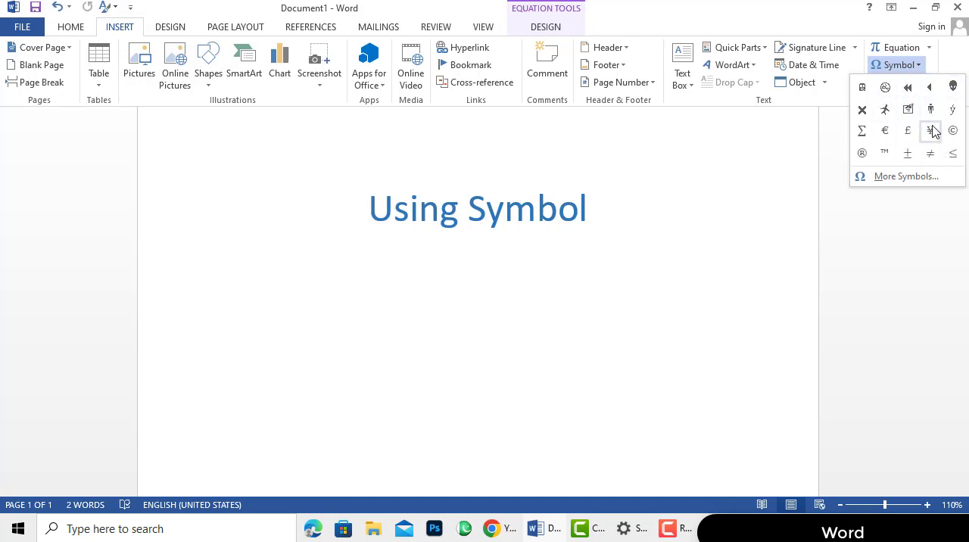
{"action": "left_click", "coordinate": [894, 181]}
{"action": "left_click_drag", "start_coordinate": [899, 189], "coordinate": [741, 139]}
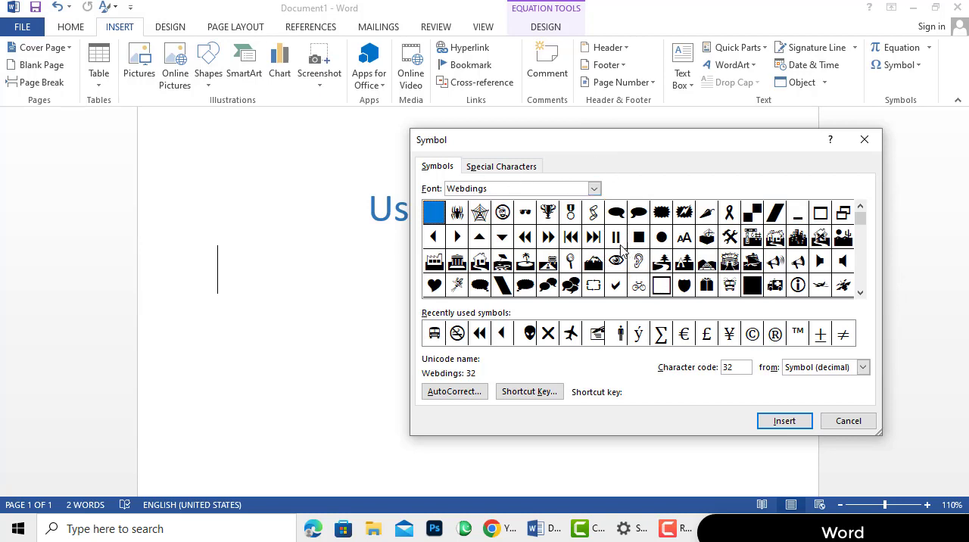
Preview the Vladimir Script and Vivaldi character sets and return the symbol font to Webdings
{"action": "left_click", "coordinate": [594, 189]}
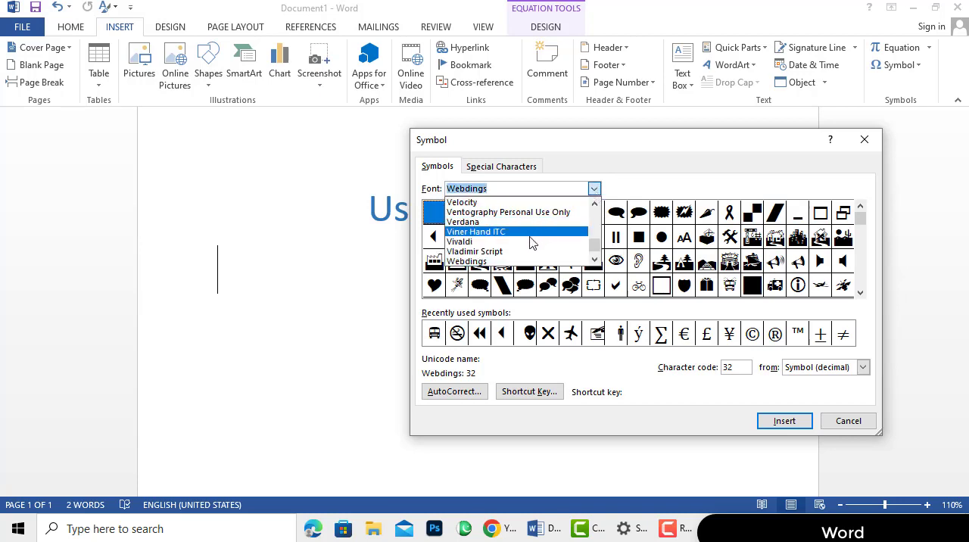
{"action": "left_click", "coordinate": [515, 251]}
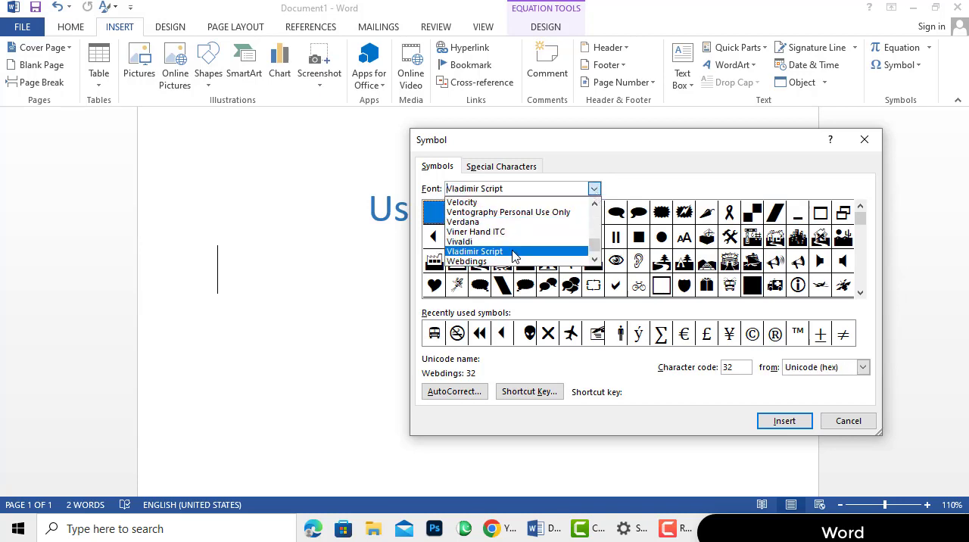
{"action": "left_click", "coordinate": [592, 189]}
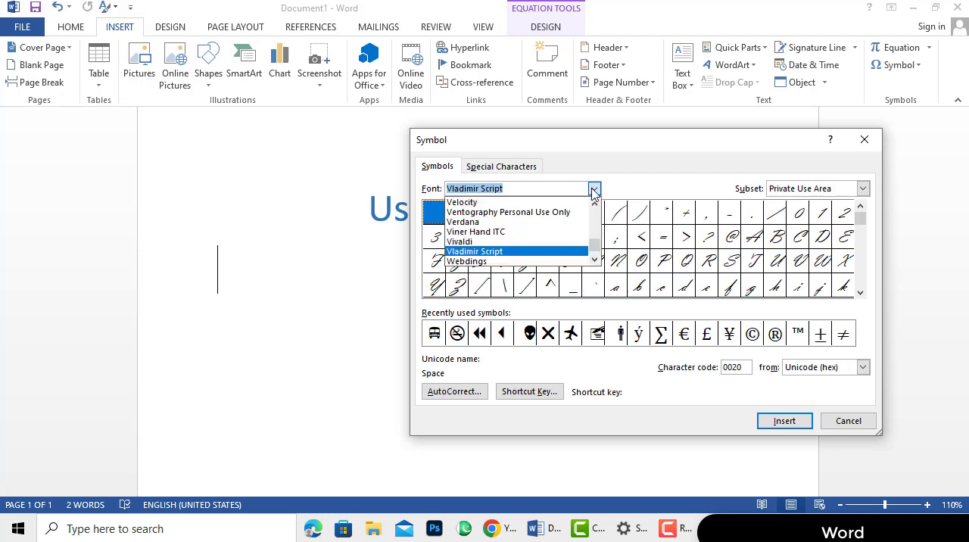
{"action": "left_click", "coordinate": [513, 242]}
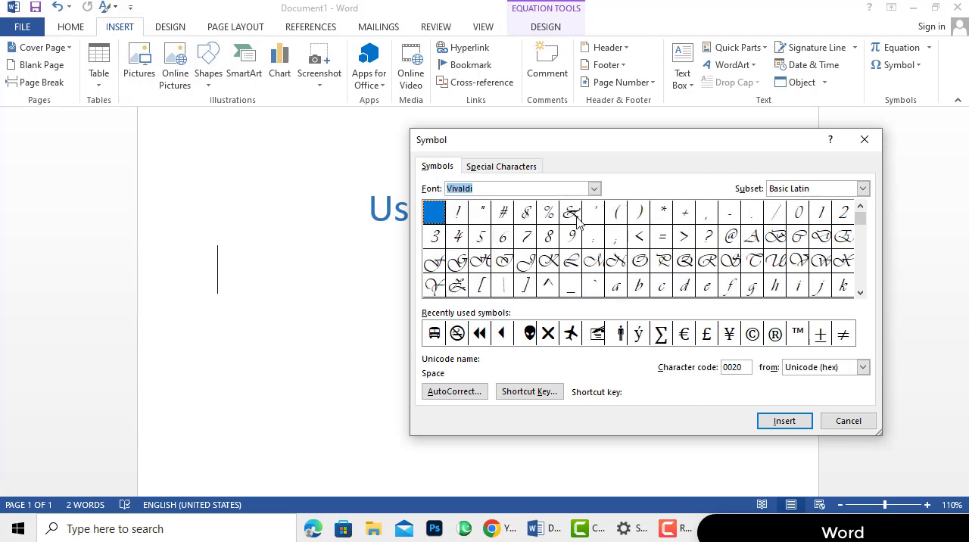
{"action": "left_click", "coordinate": [596, 190]}
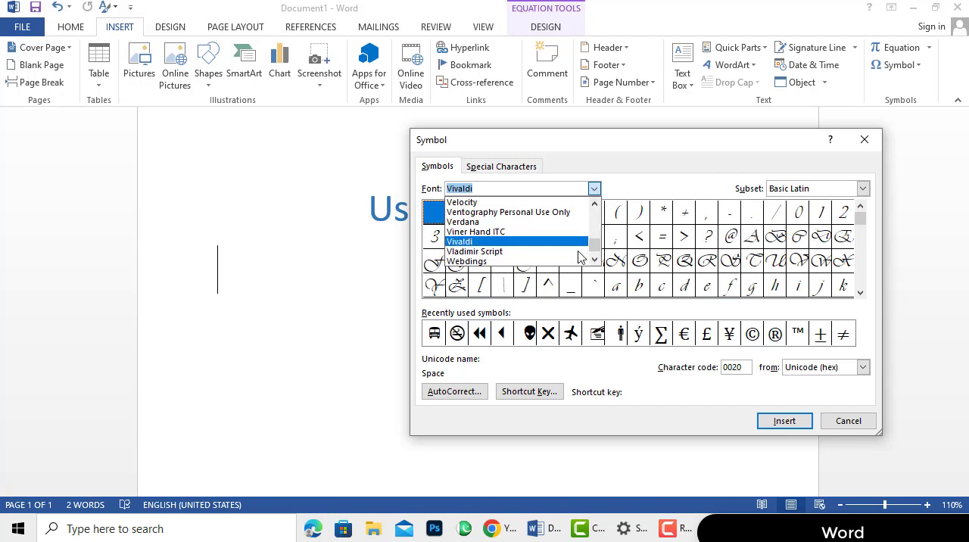
{"action": "left_click", "coordinate": [496, 261]}
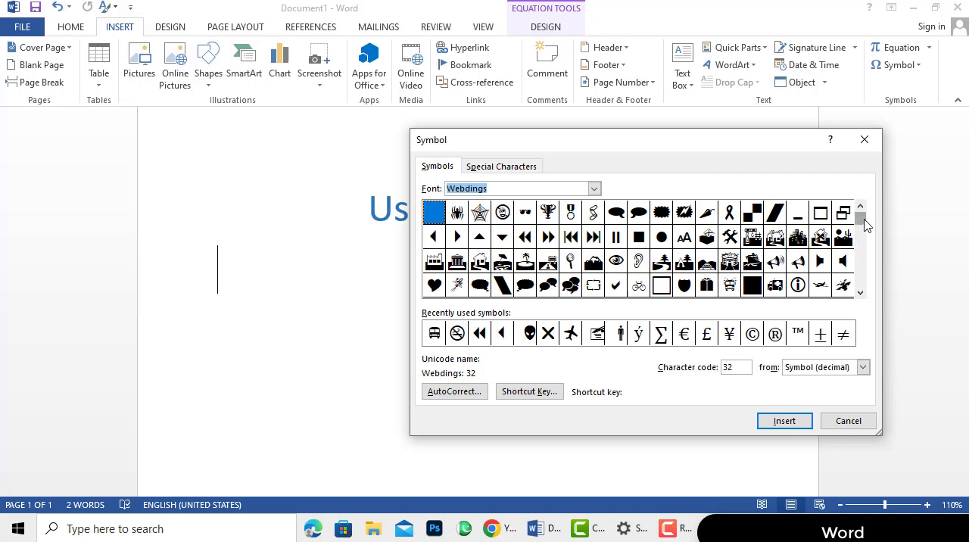
Insert the Webdings pen-and-envelope symbol, character code 156, below the heading
{"action": "left_click_drag", "start_coordinate": [865, 224], "coordinate": [866, 240]}
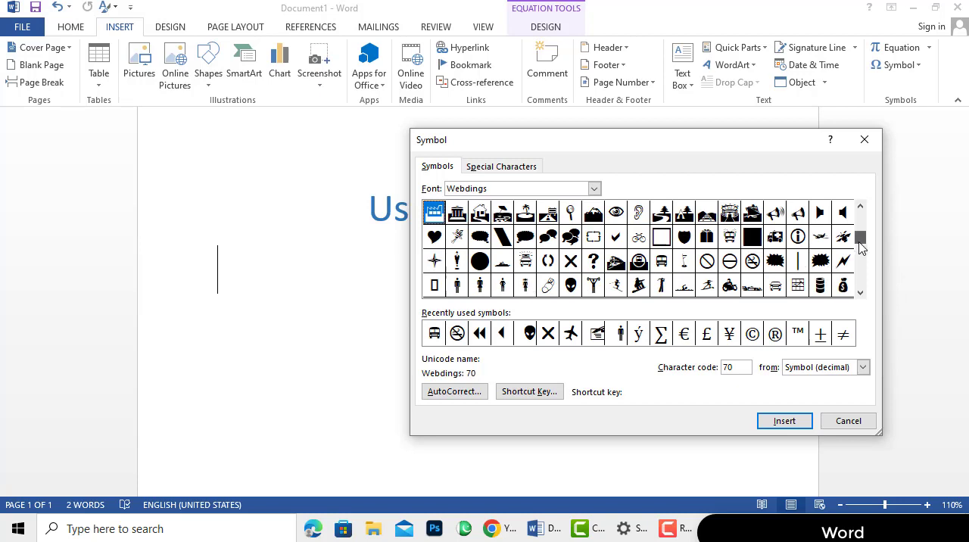
{"action": "left_click_drag", "start_coordinate": [859, 235], "coordinate": [859, 248]}
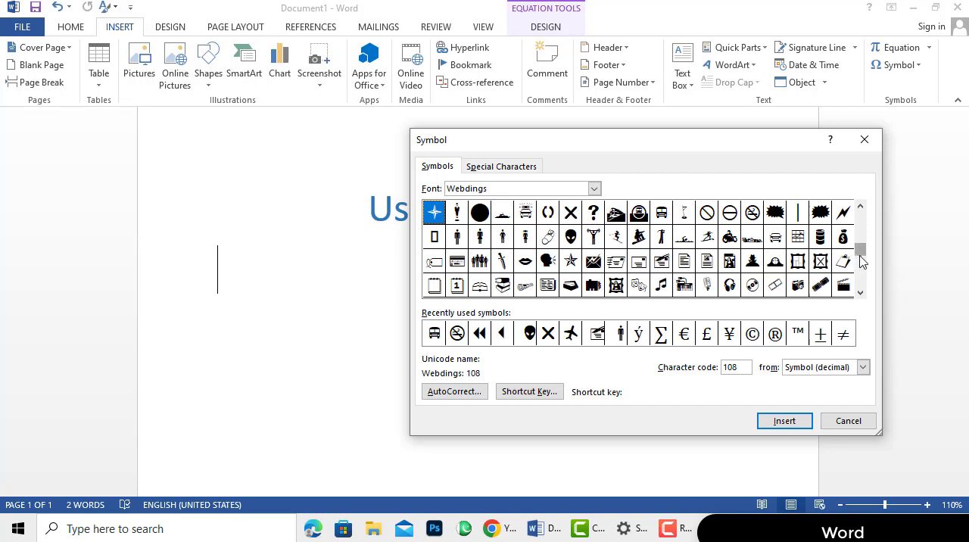
{"action": "scroll", "coordinate": [861, 261], "scroll_direction": "down", "scroll_amount": 1}
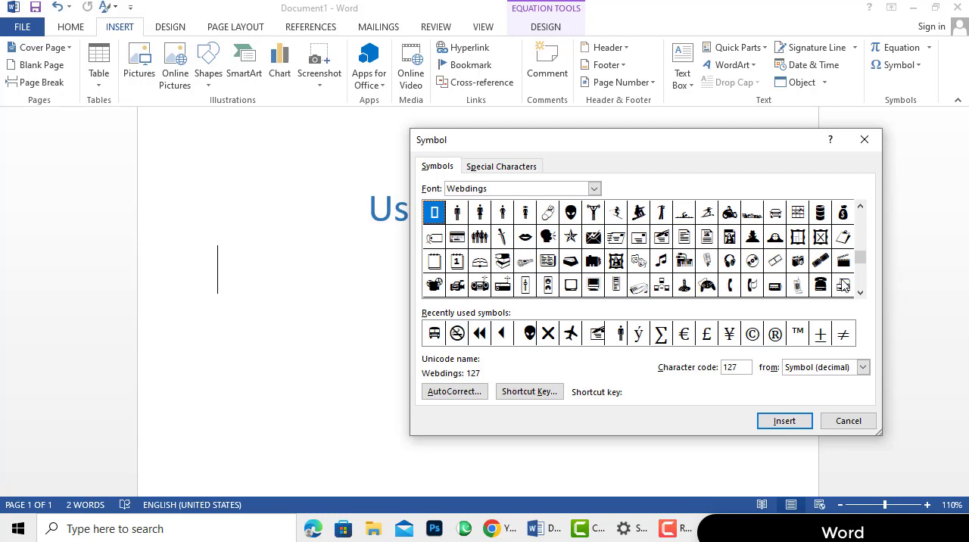
{"action": "left_click", "coordinate": [661, 238]}
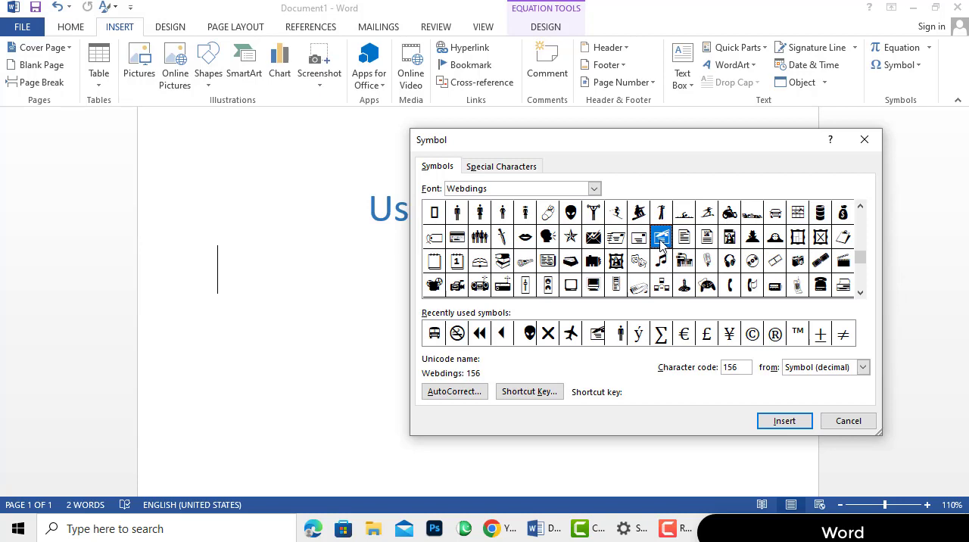
{"action": "left_click", "coordinate": [784, 421]}
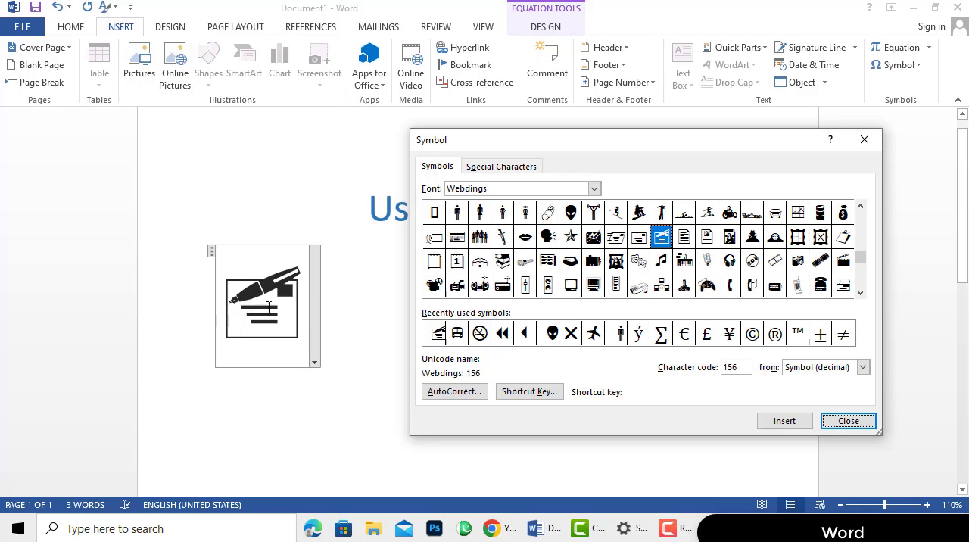
Insert the Webdings standing man (code 128) and music note (code 175) after the envelope symbol
{"action": "left_click", "coordinate": [458, 213]}
{"action": "left_click", "coordinate": [784, 421]}
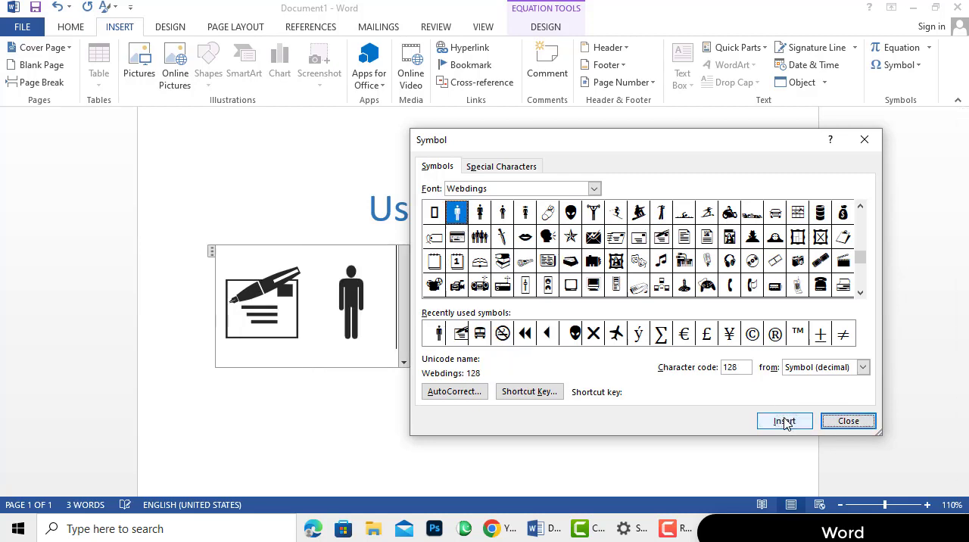
{"action": "left_click", "coordinate": [664, 267]}
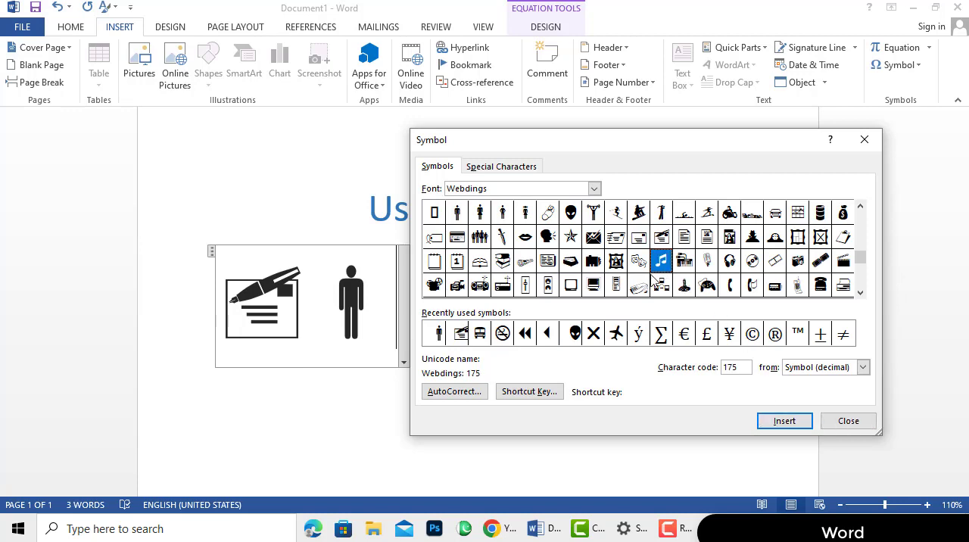
{"action": "left_click", "coordinate": [785, 421]}
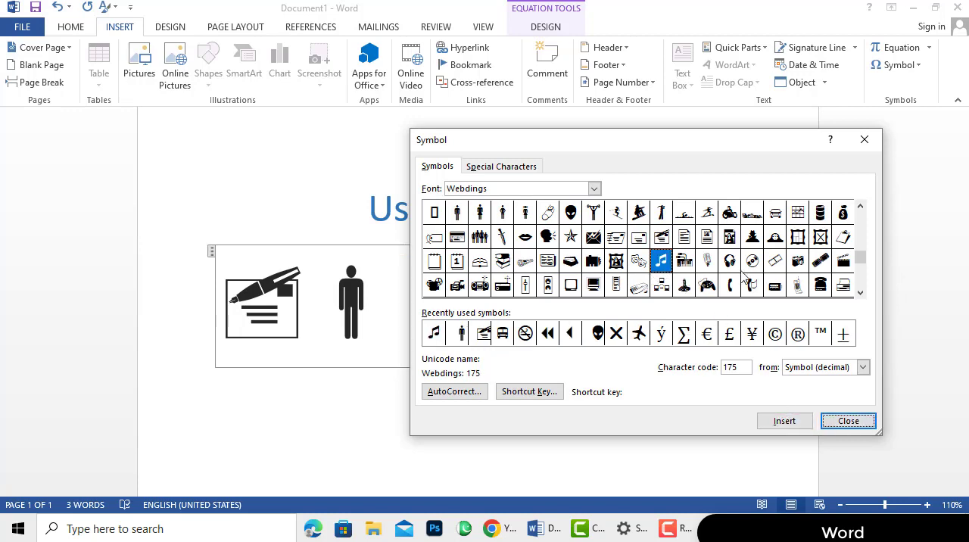
Insert the Webdings telephone (code 201) and money bag (code 145) after the music note
{"action": "left_click", "coordinate": [820, 286]}
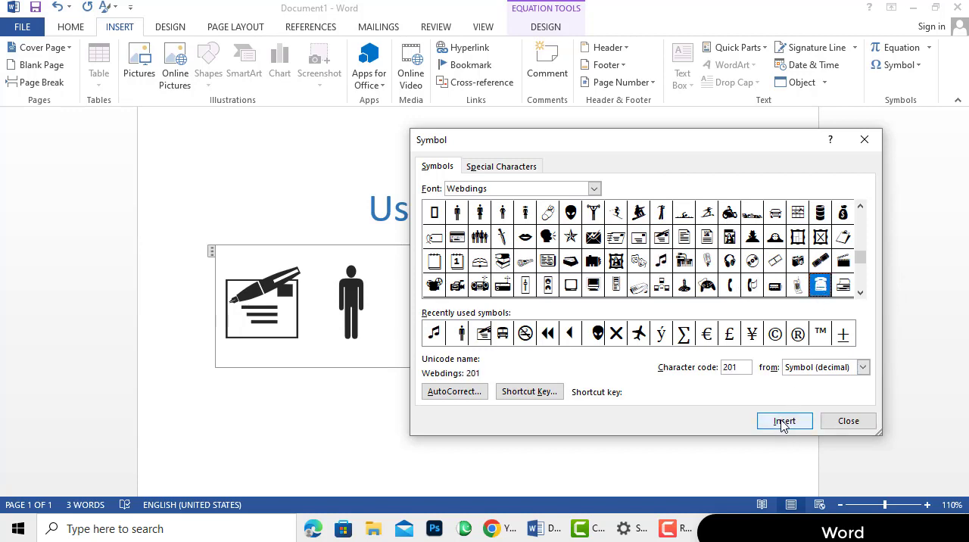
{"action": "left_click", "coordinate": [783, 421]}
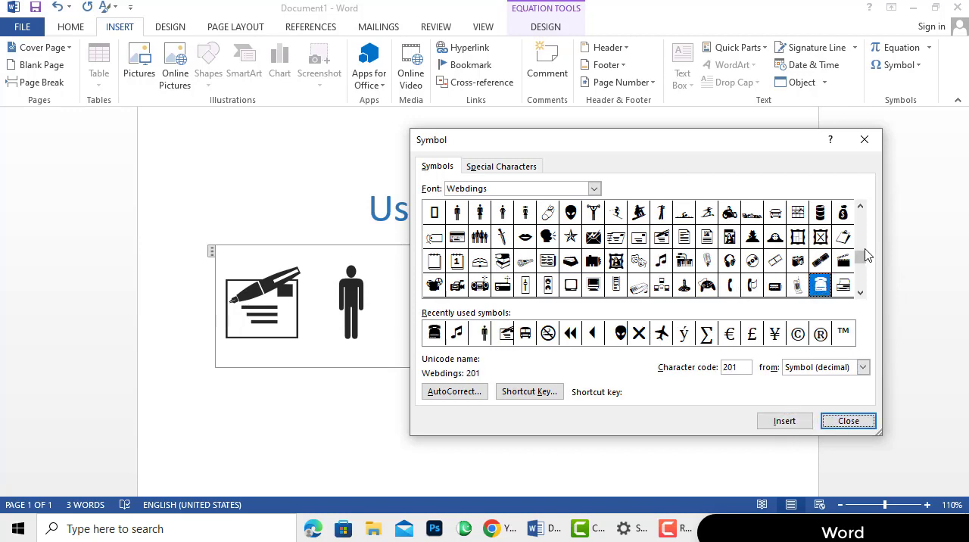
{"action": "left_click", "coordinate": [844, 215]}
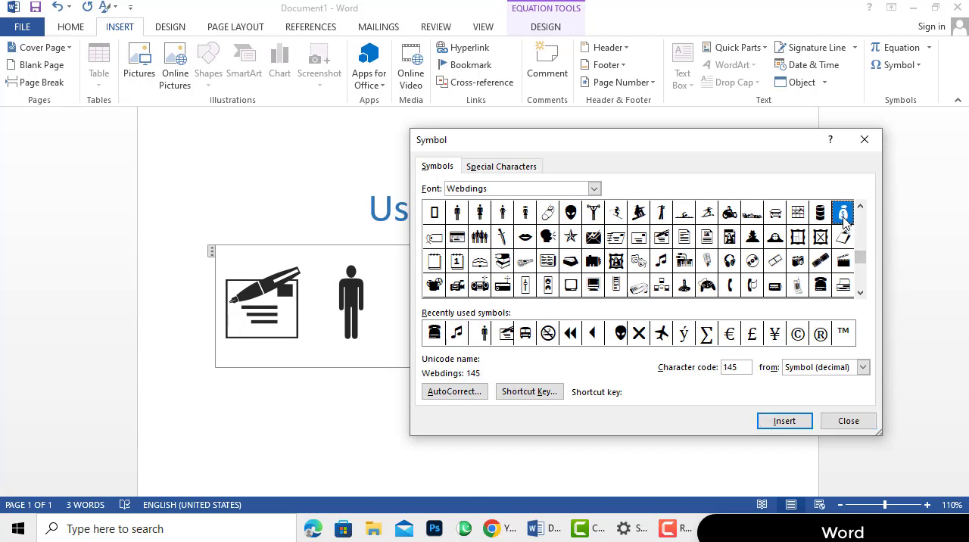
{"action": "left_click", "coordinate": [787, 419]}
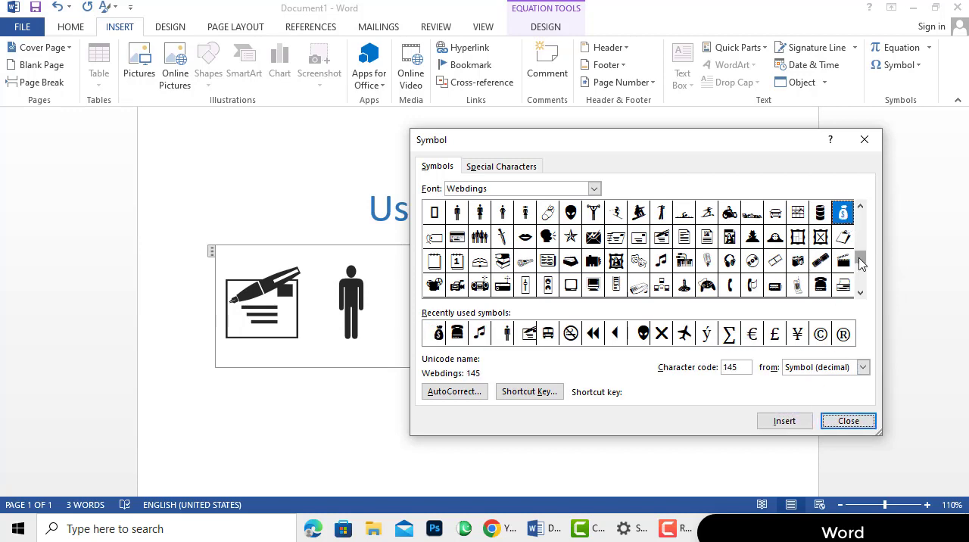
Insert the Webdings airplane and the globe with code 253 after the money bag, and close the Symbol dialog
{"action": "left_click_drag", "start_coordinate": [860, 262], "coordinate": [861, 276]}
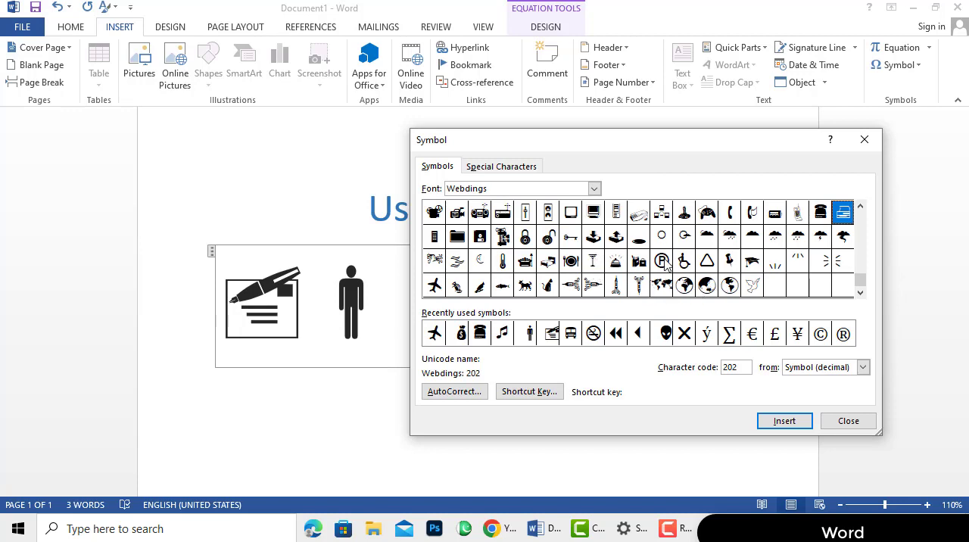
{"action": "left_click", "coordinate": [699, 289]}
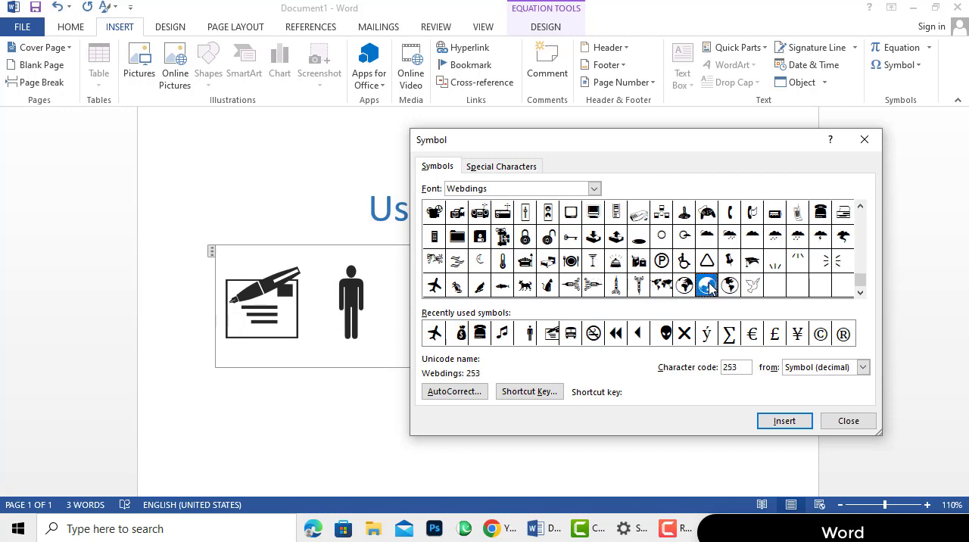
{"action": "left_click", "coordinate": [784, 421]}
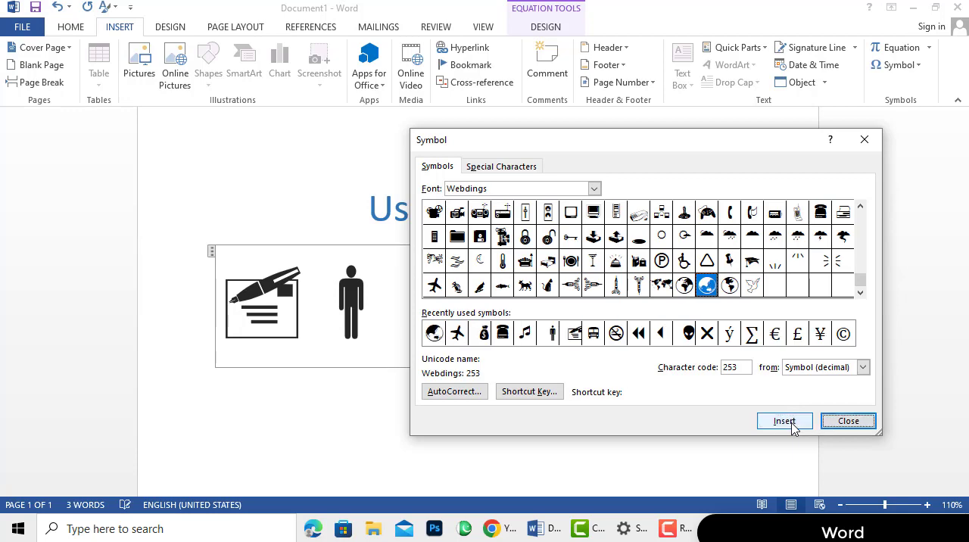
{"action": "left_click", "coordinate": [849, 422]}
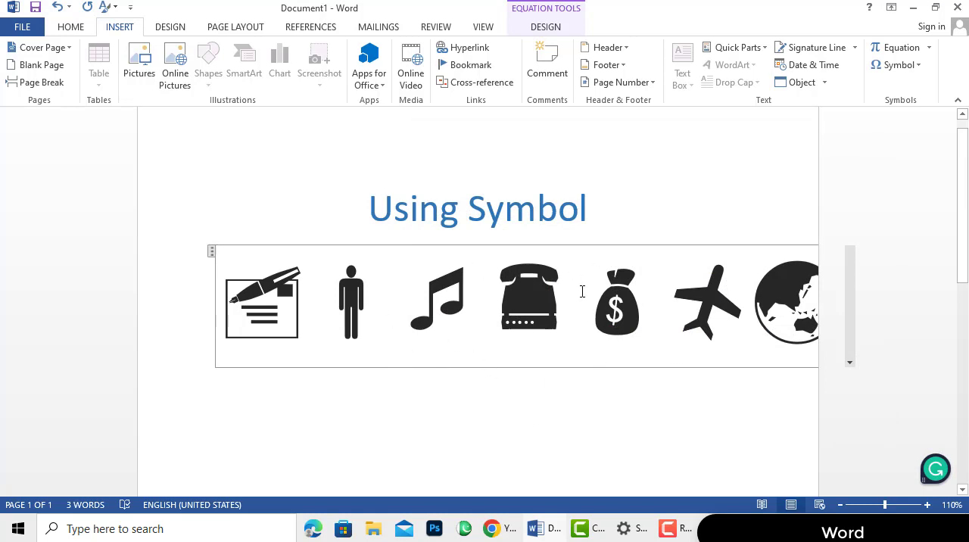
Break the row of seven symbols so that each one stands on its own line
{"action": "left_click", "coordinate": [328, 325]}
{"action": "key", "text": "Return"}
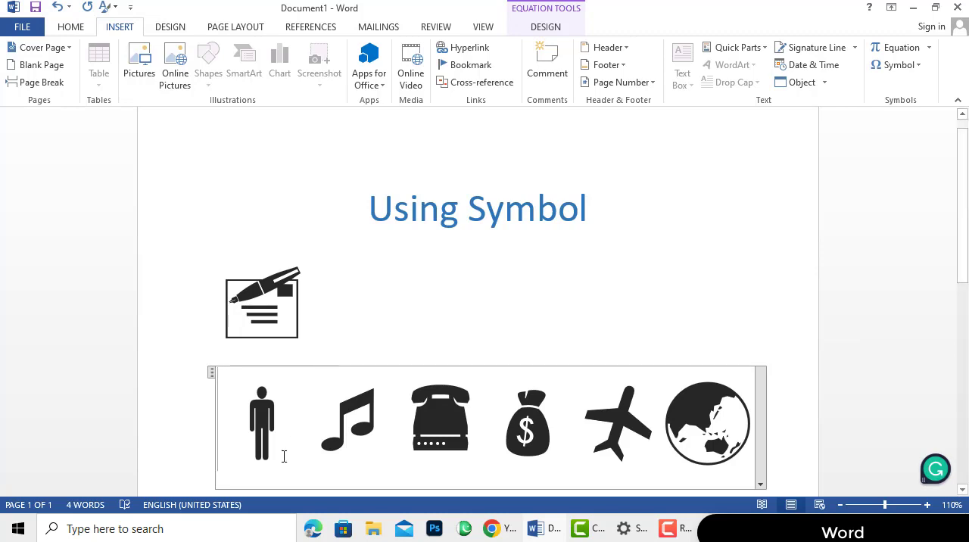
{"action": "left_click", "coordinate": [307, 427]}
{"action": "key", "text": "Return"}
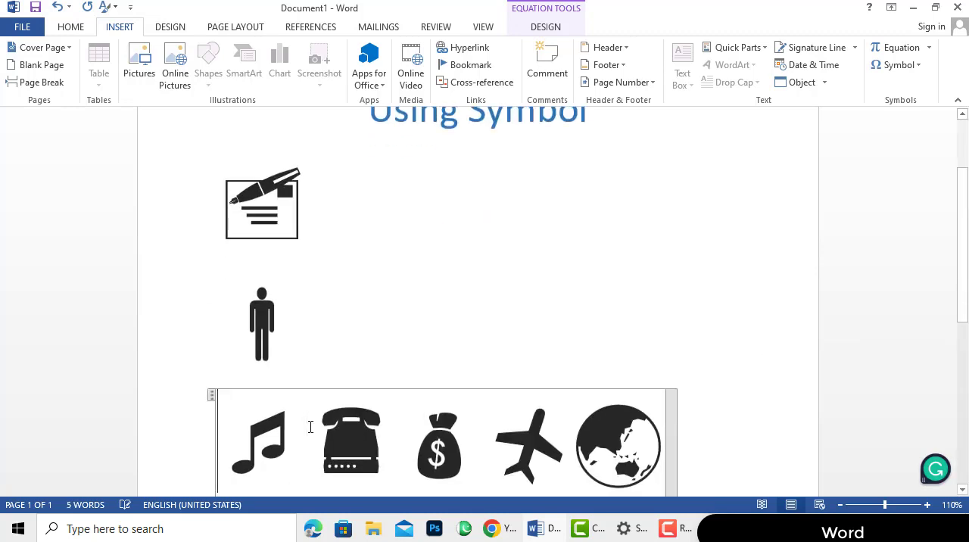
{"action": "left_click", "coordinate": [315, 442]}
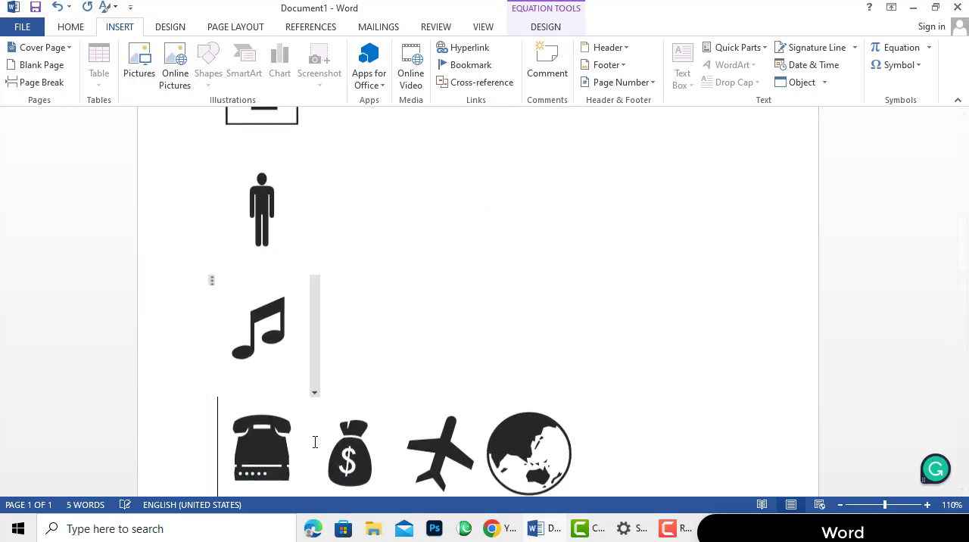
{"action": "key", "text": "Return"}
{"action": "left_click", "coordinate": [315, 442]}
{"action": "key", "text": "Return"}
{"action": "left_click", "coordinate": [315, 442]}
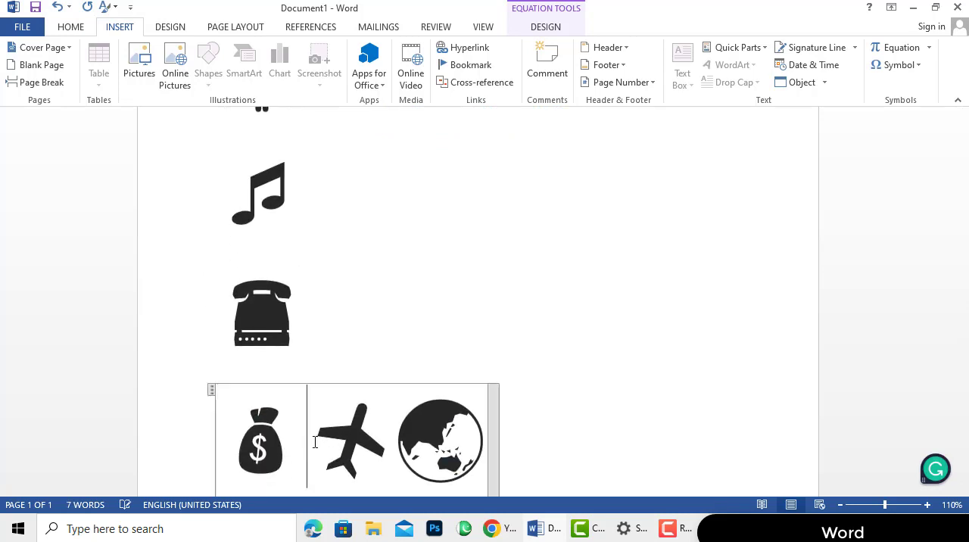
{"action": "key", "text": "Return"}
{"action": "left_click", "coordinate": [304, 444]}
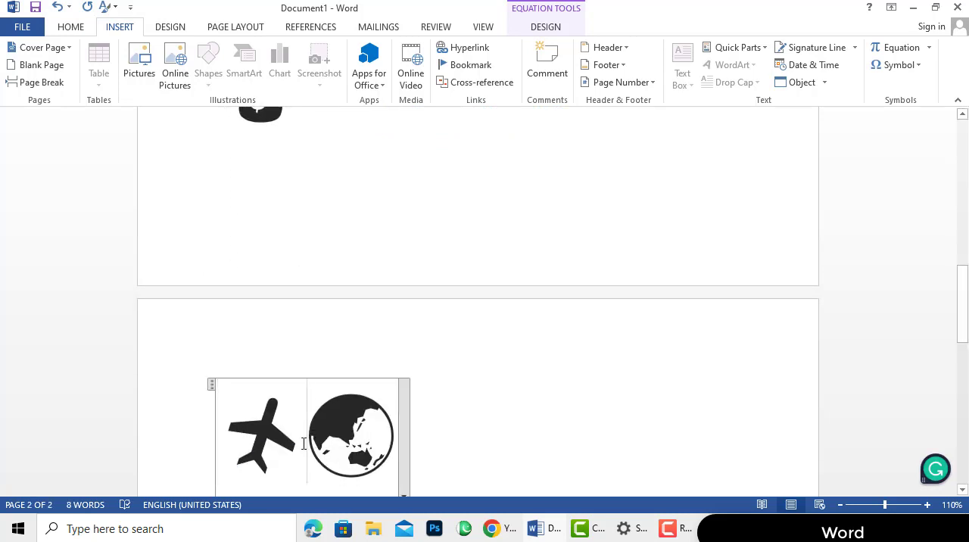
{"action": "key", "text": "Return"}
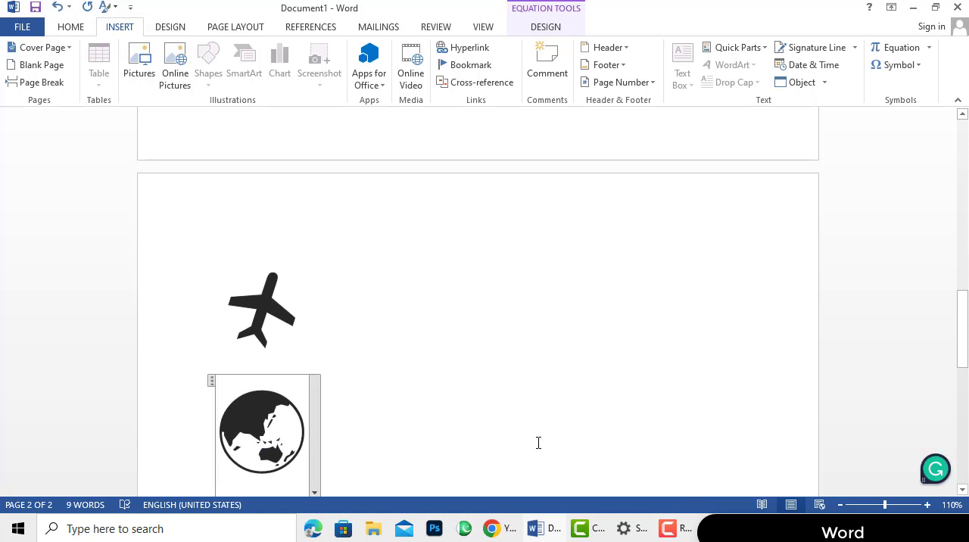
{"action": "scroll", "coordinate": [731, 460], "scroll_direction": "down", "scroll_amount": 4, "text": "ctrl"}
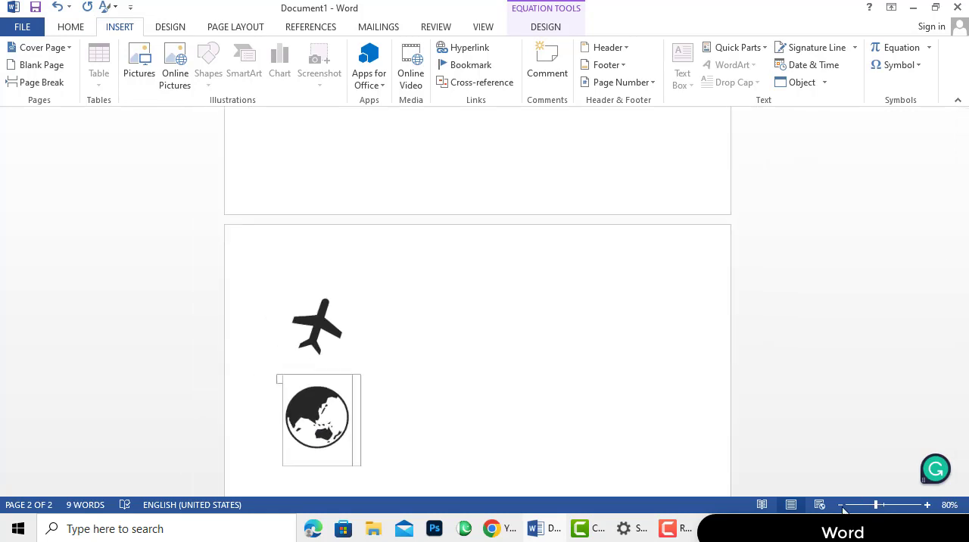
{"action": "scroll", "coordinate": [536, 370], "scroll_direction": "up", "scroll_amount": 10}
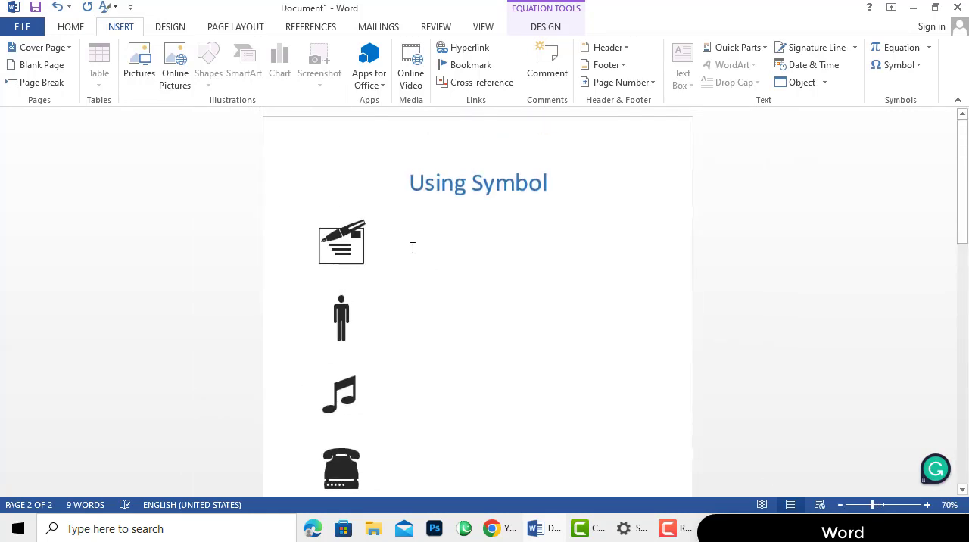
Select the envelope symbol under the "Using Symbol" heading and recolor it medium blue from the theme colors
{"action": "left_click", "coordinate": [366, 255]}
{"action": "left_click_drag", "start_coordinate": [366, 255], "coordinate": [199, 313]}
{"action": "left_click", "coordinate": [370, 177]}
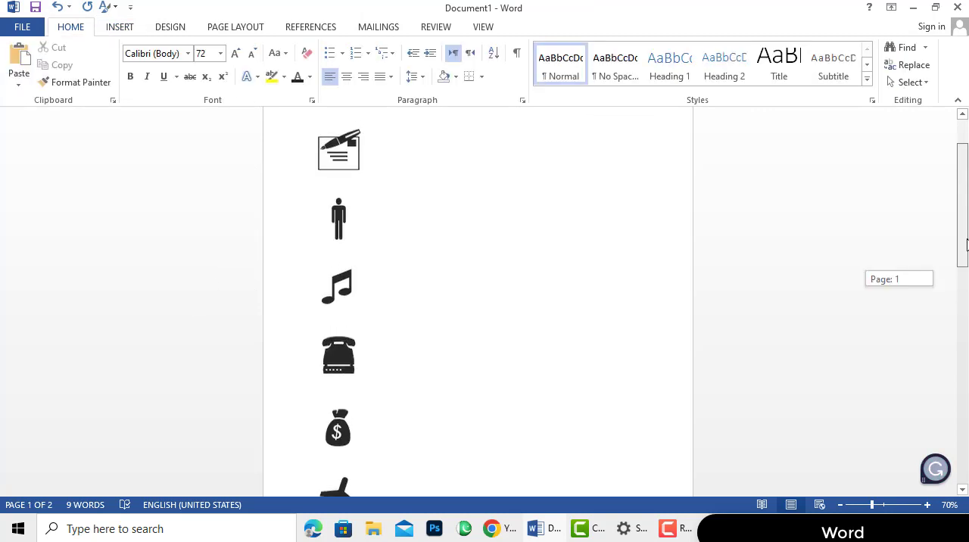
{"action": "scroll", "coordinate": [477, 303], "scroll_direction": "up", "scroll_amount": 1}
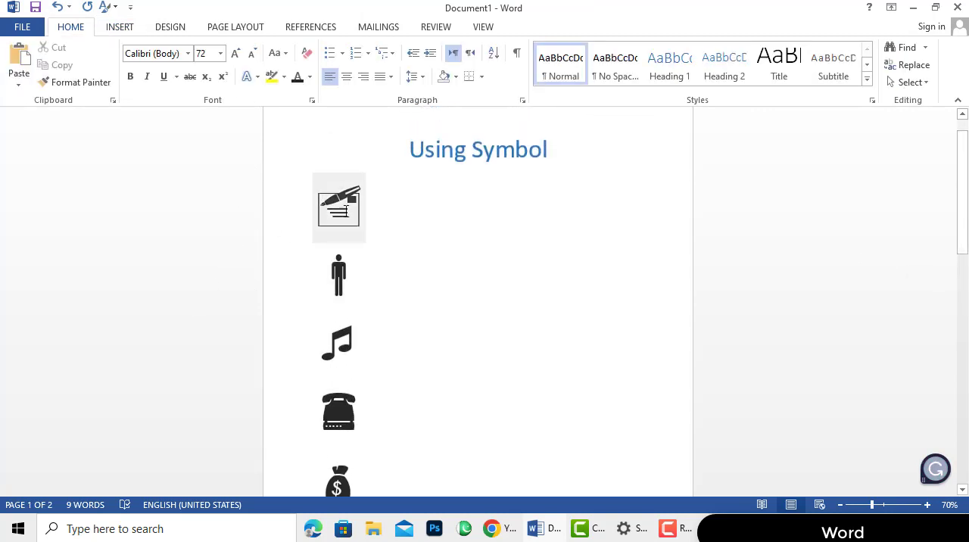
{"action": "left_click", "coordinate": [345, 211]}
{"action": "double_click", "coordinate": [345, 211]}
{"action": "left_click", "coordinate": [349, 209]}
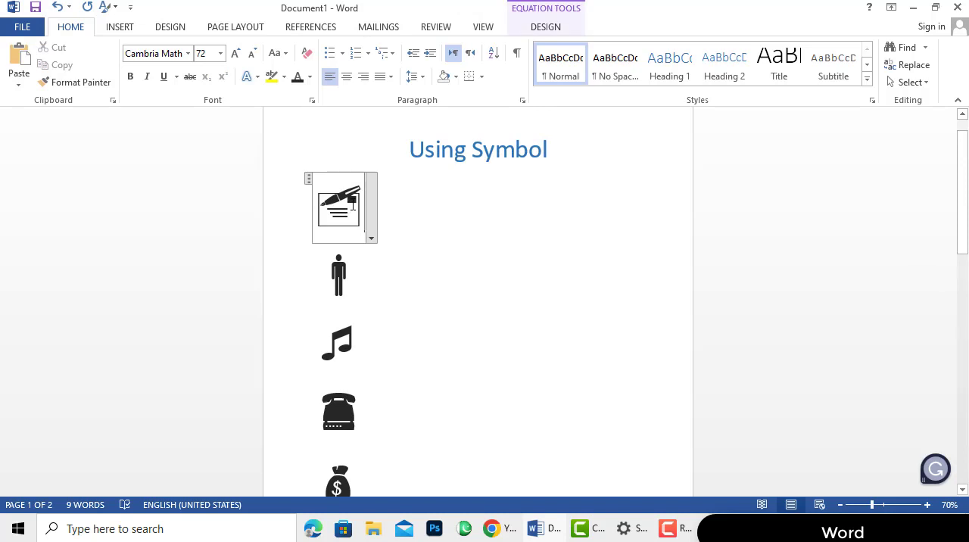
{"action": "double_click", "coordinate": [346, 209]}
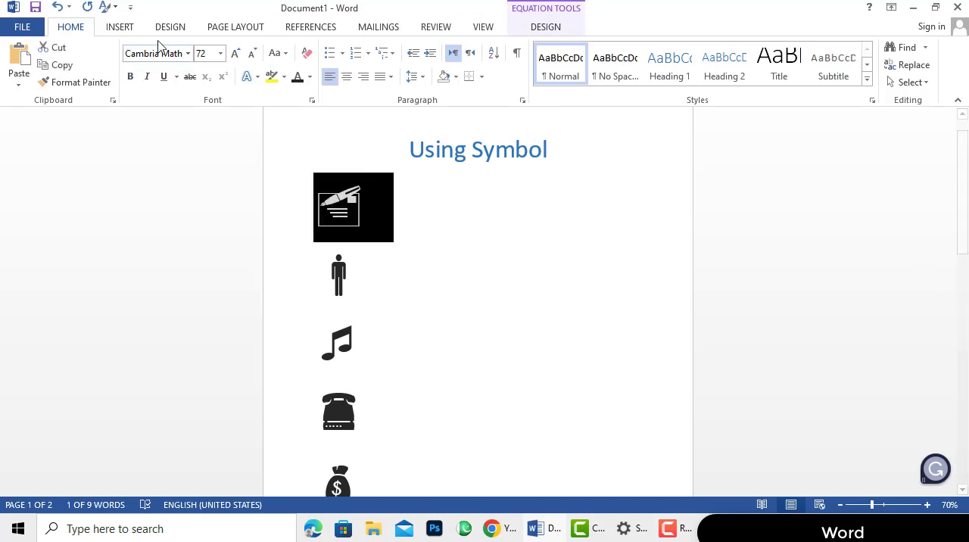
{"action": "left_click", "coordinate": [310, 77]}
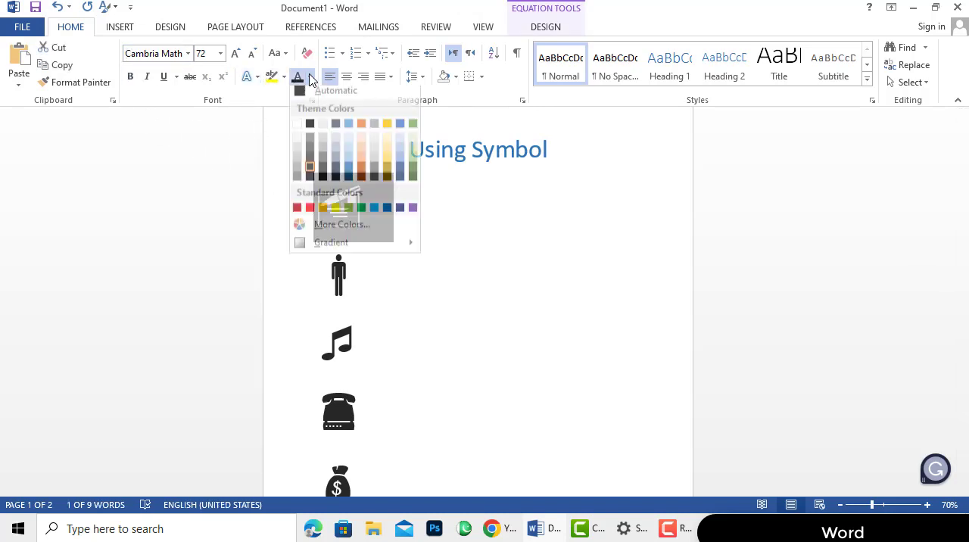
{"action": "left_click", "coordinate": [349, 173]}
Label the envelope symbol "Aricle" on the same line
{"action": "left_click", "coordinate": [400, 216]}
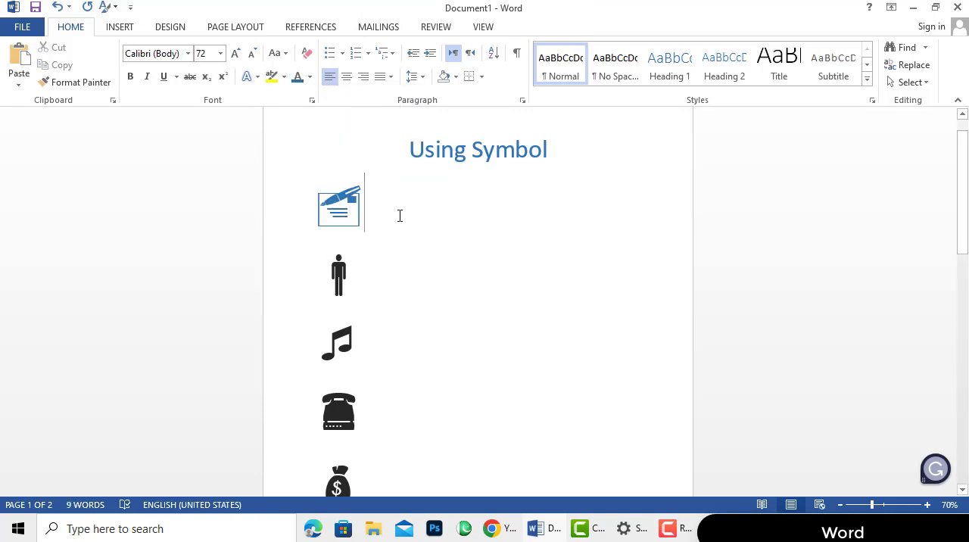
{"action": "type", "text": "Ari"}
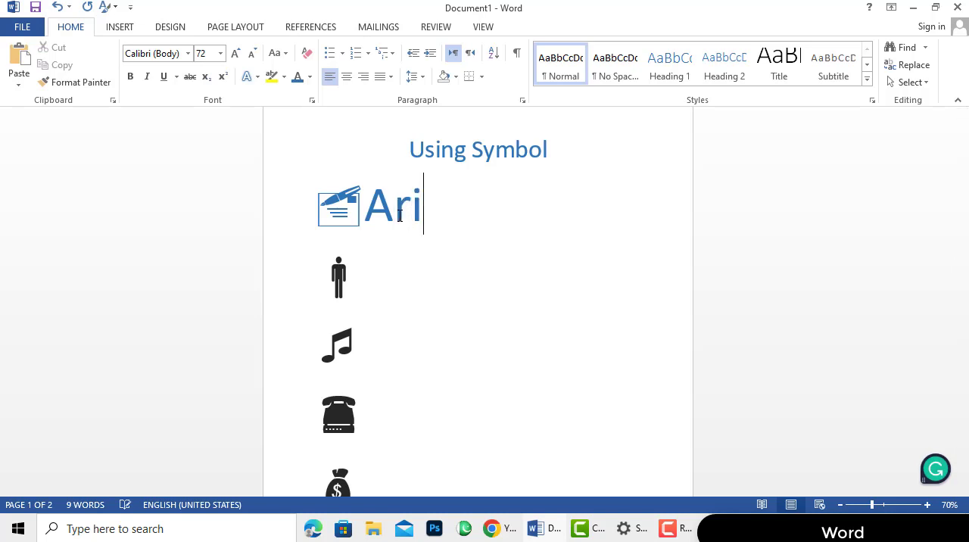
{"action": "type", "text": "cle"}
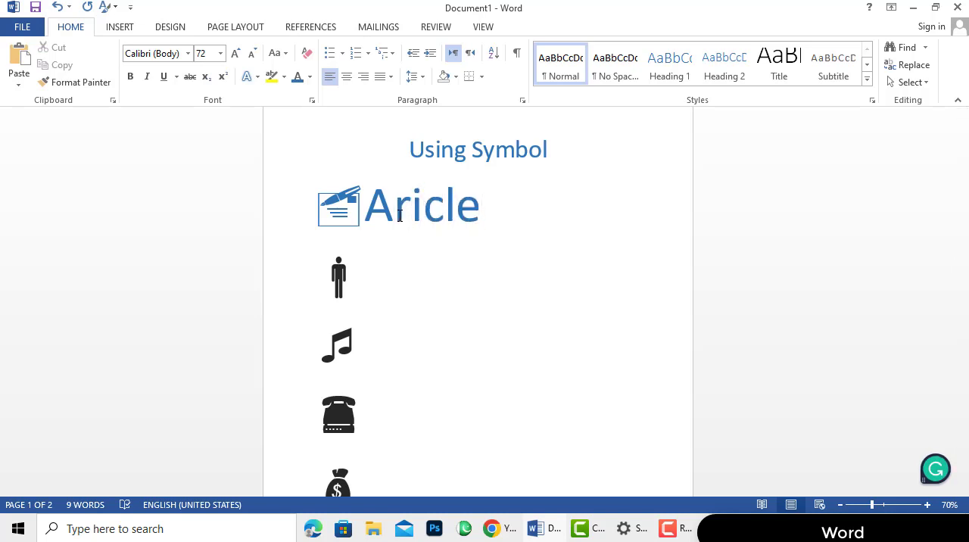
Label the standing man symbol "Public" and the music note symbol "Music" on their own lines
{"action": "left_click", "coordinate": [386, 273]}
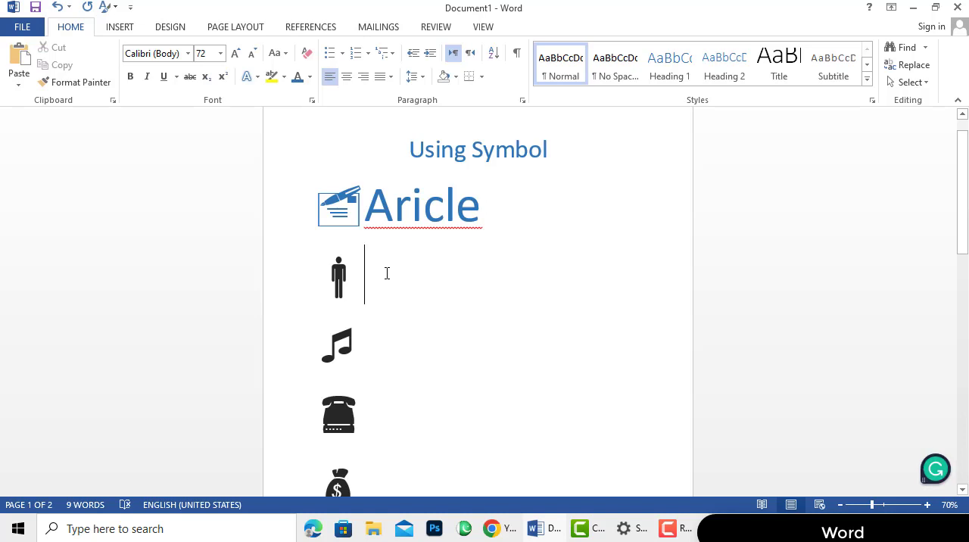
{"action": "type", "text": "Pun"}
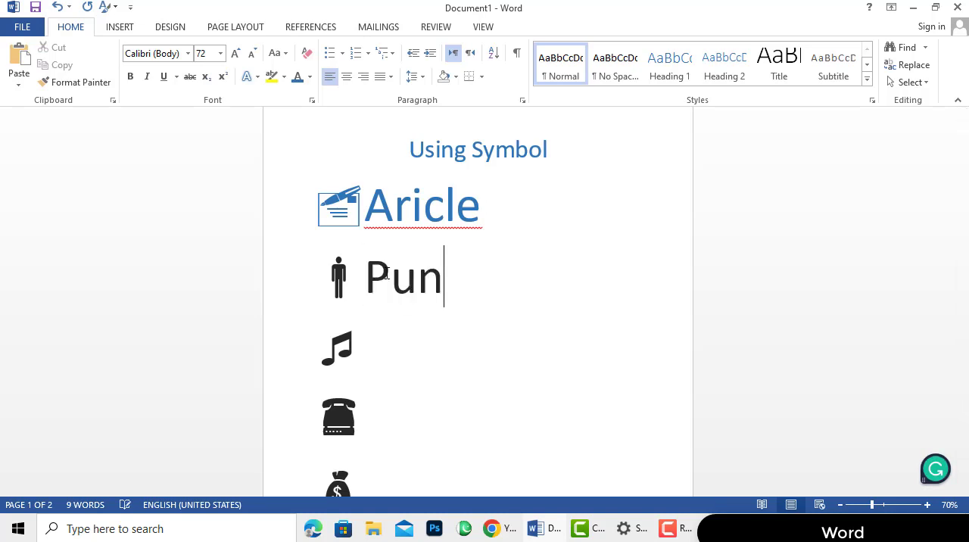
{"action": "key", "text": "BackSpace"}
{"action": "type", "text": "blic"}
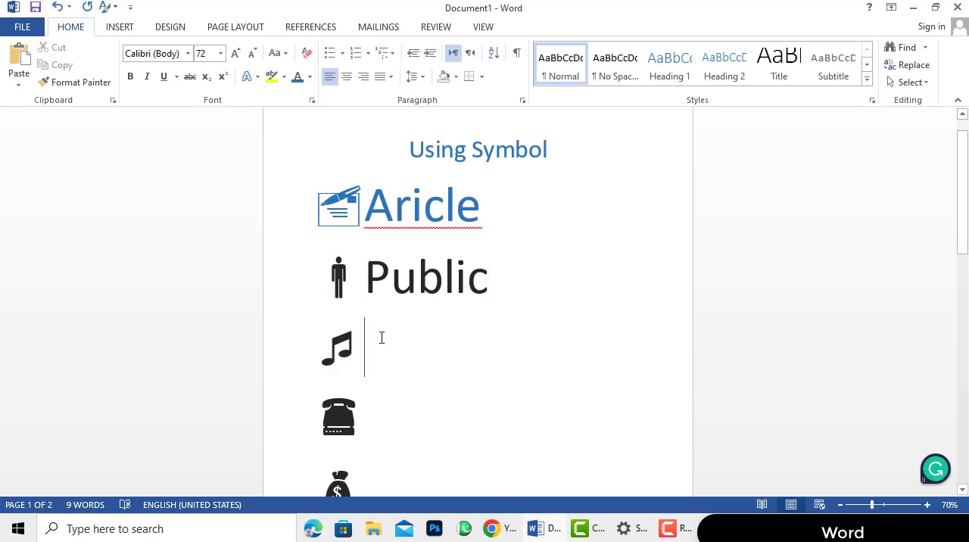
{"action": "type", "text": "Music"}
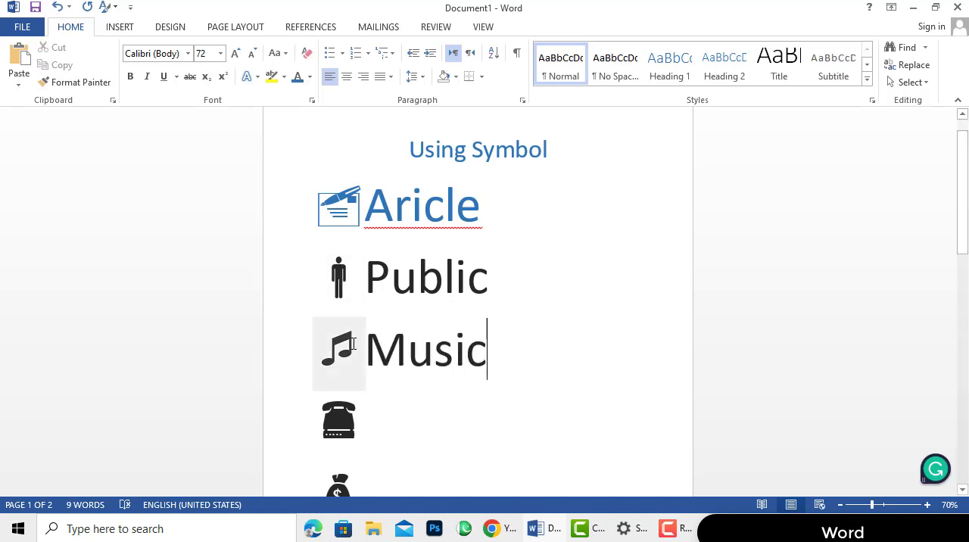
Recolor the music note symbol standard red, leaving out its "Music" label
{"action": "left_click_drag", "start_coordinate": [353, 345], "coordinate": [338, 350]}
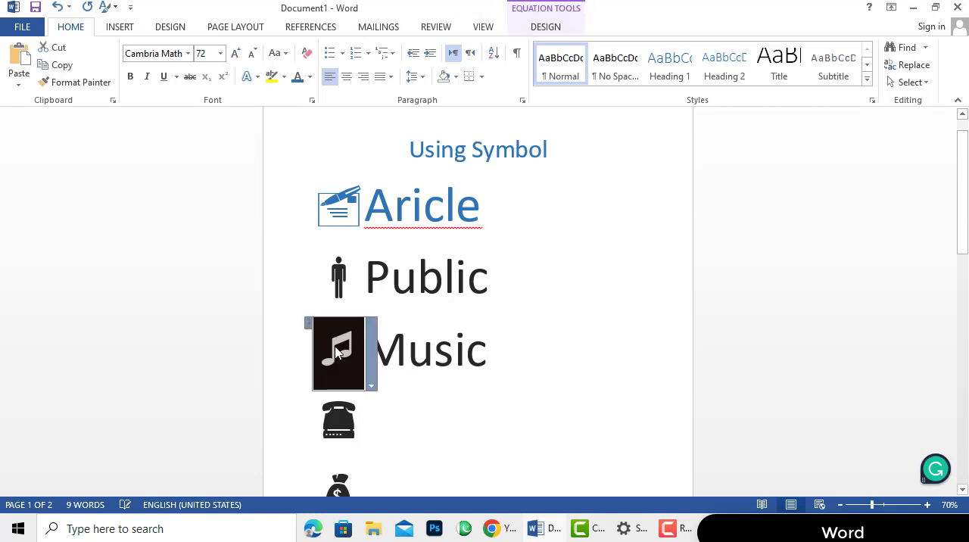
{"action": "left_click", "coordinate": [309, 77]}
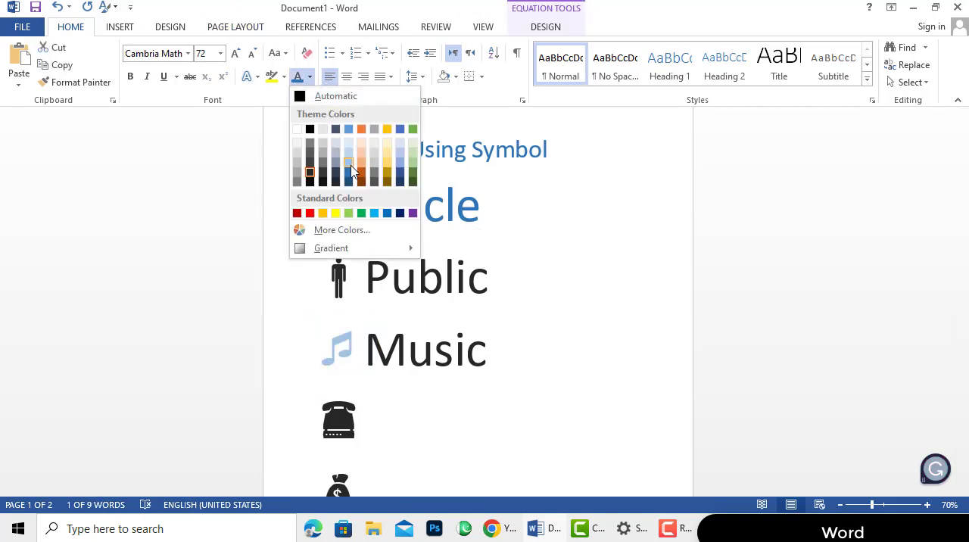
{"action": "left_click", "coordinate": [310, 213]}
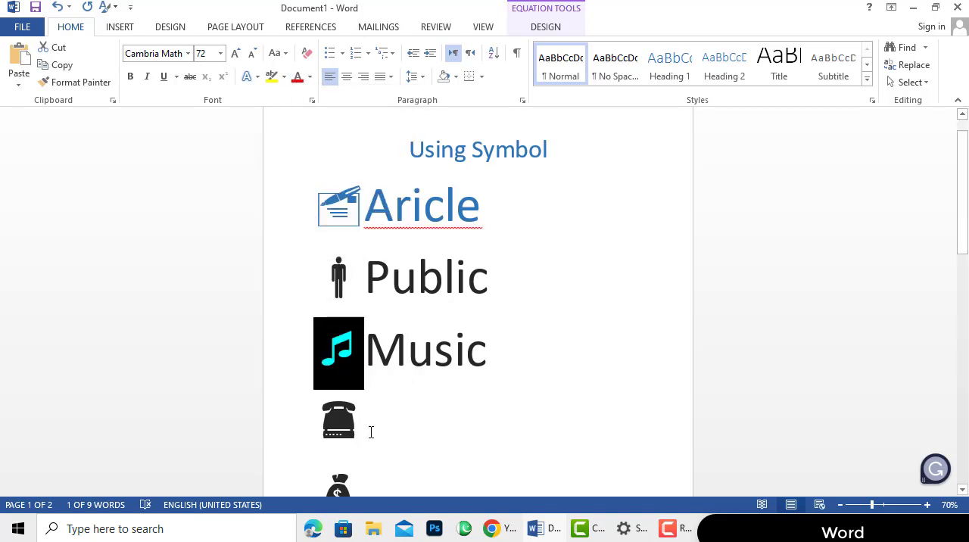
Recolor the telephone symbol dark blue from the theme colors and label it "Number"
{"action": "left_click", "coordinate": [371, 433]}
{"action": "left_click_drag", "start_coordinate": [360, 426], "coordinate": [324, 423]}
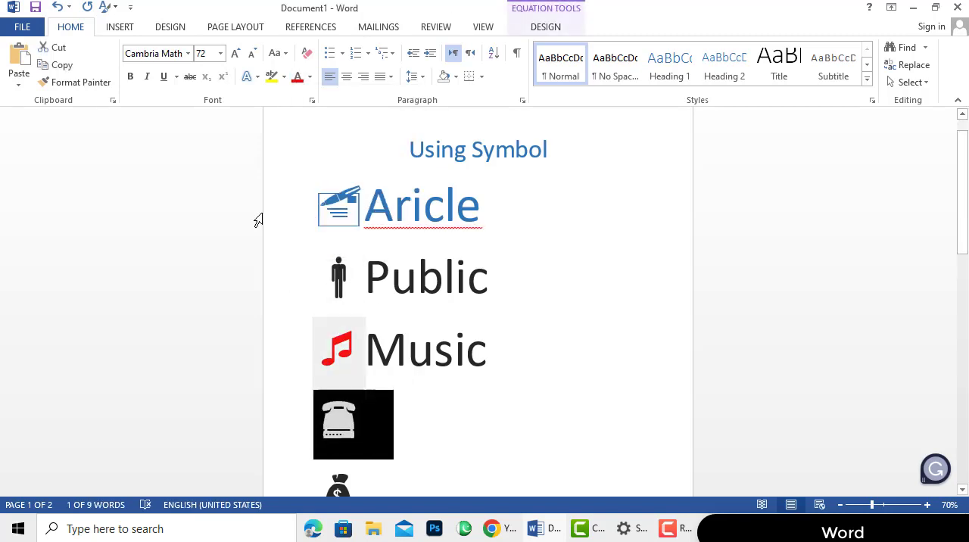
{"action": "left_click", "coordinate": [310, 77]}
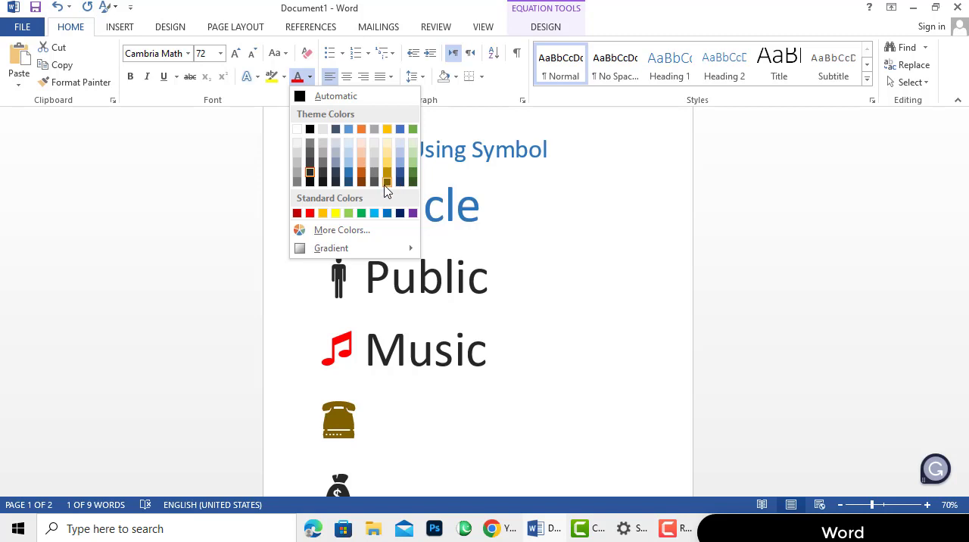
{"action": "left_click", "coordinate": [353, 182]}
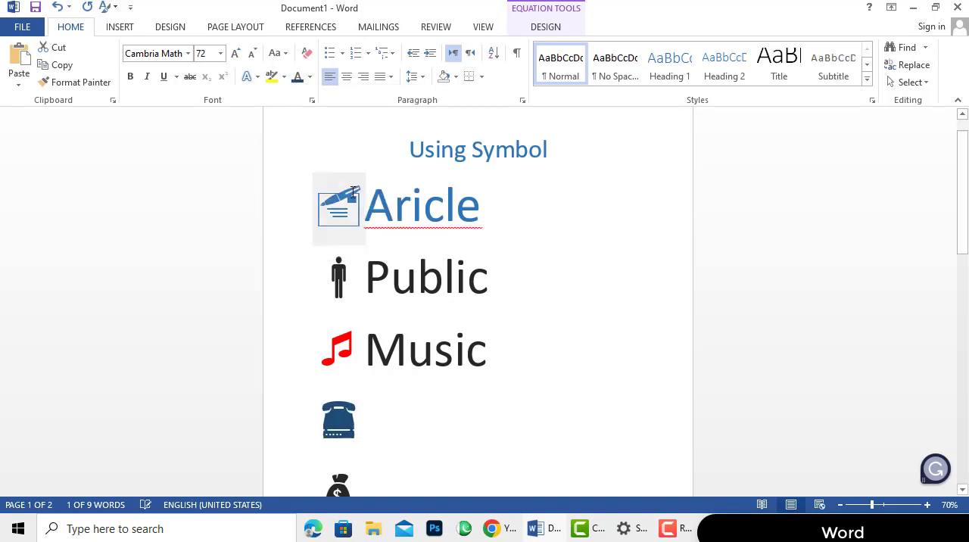
{"action": "left_click", "coordinate": [391, 424]}
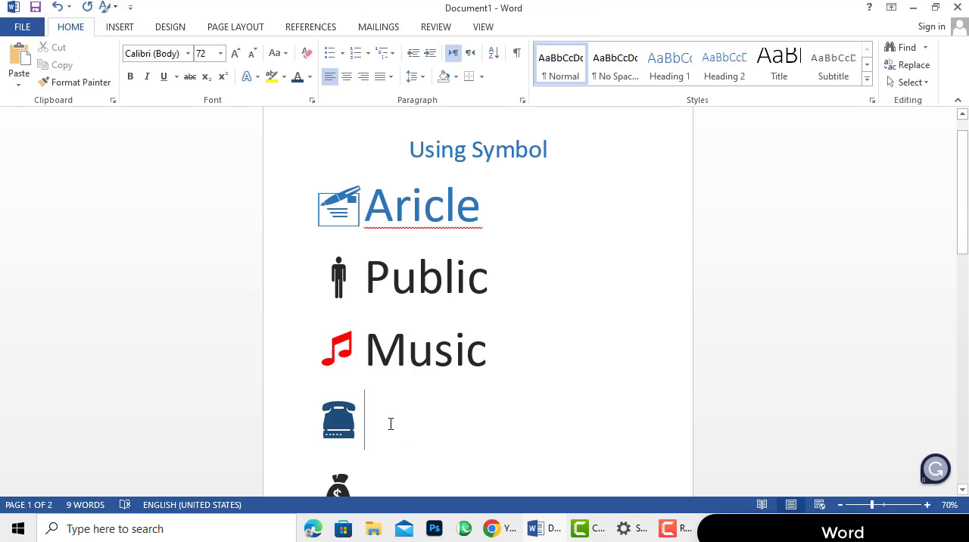
{"action": "type", "text": "B"}
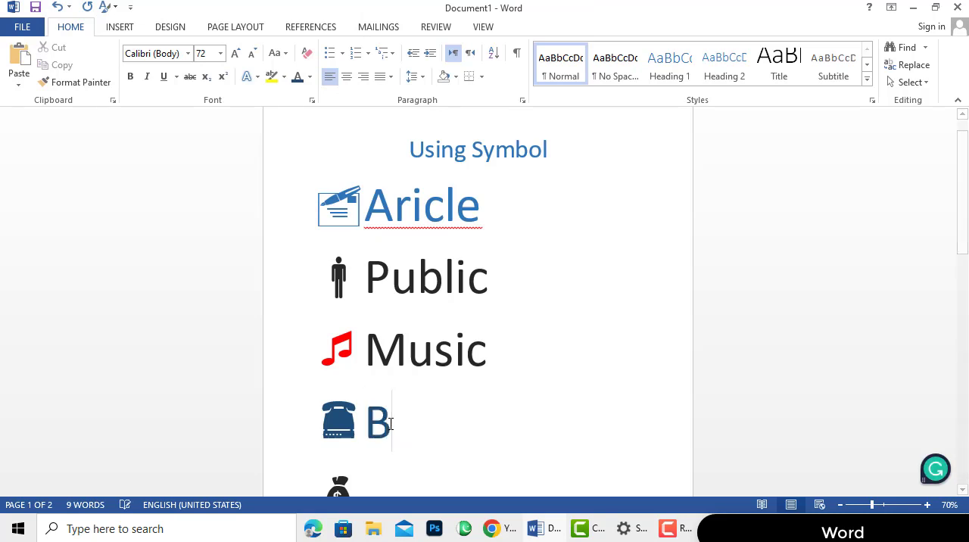
{"action": "key", "text": "BackSpace"}
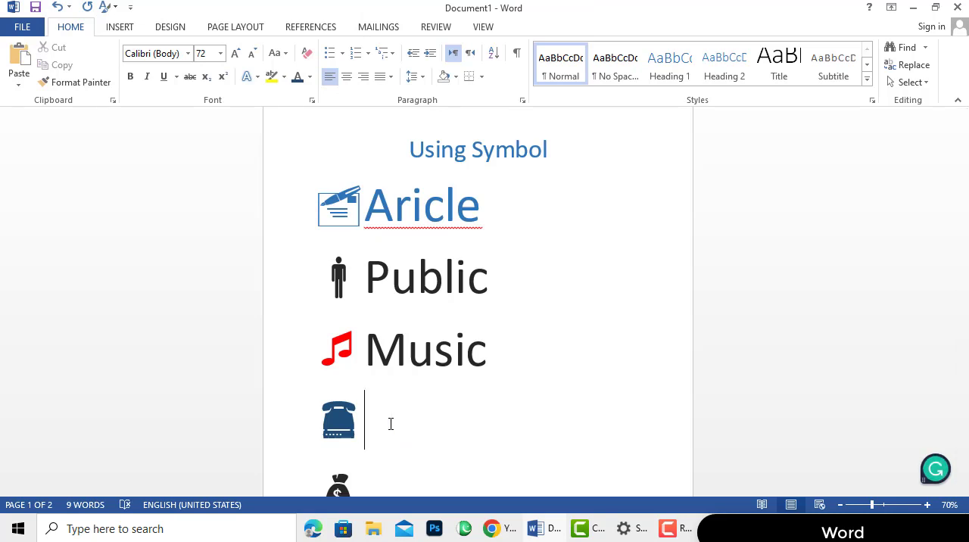
{"action": "type", "text": "Numbe"}
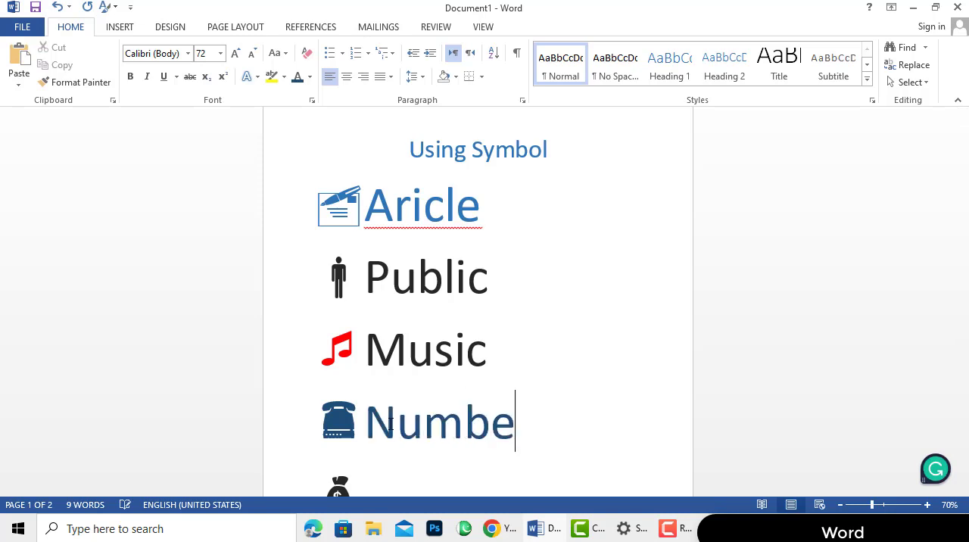
{"action": "type", "text": "r"}
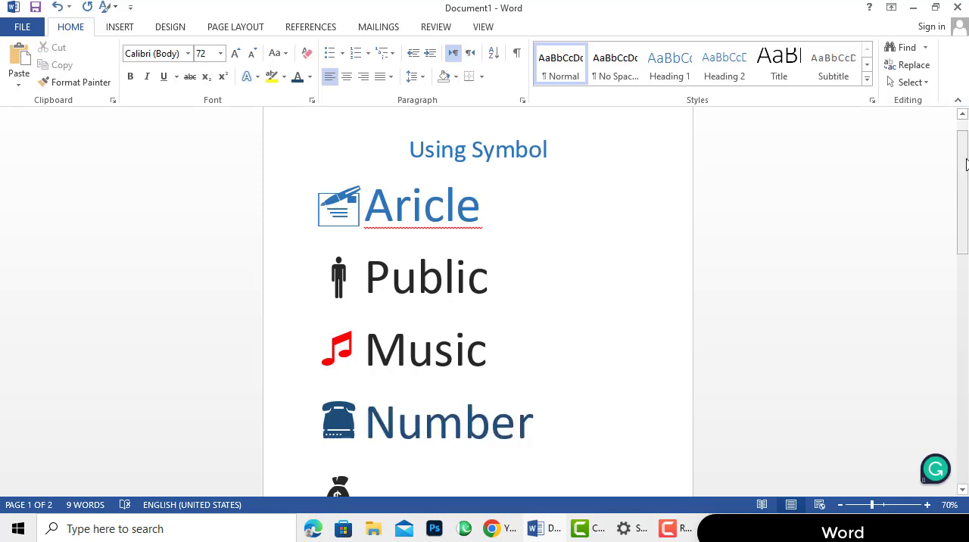
Recolor the money bag symbol dark orange from the theme colors and label it "Money"
{"action": "left_click_drag", "start_coordinate": [965, 164], "coordinate": [966, 212]}
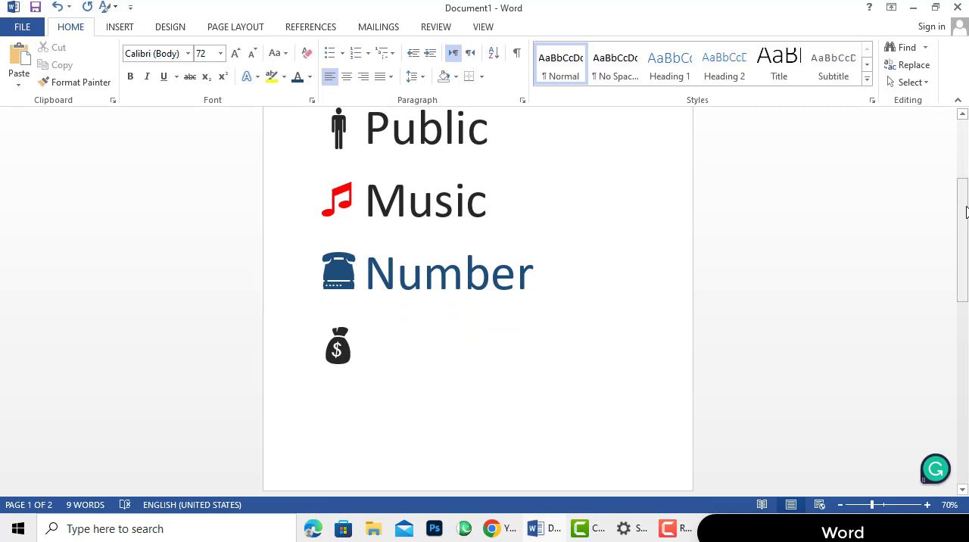
{"action": "double_click", "coordinate": [350, 353]}
{"action": "triple_click", "coordinate": [350, 353]}
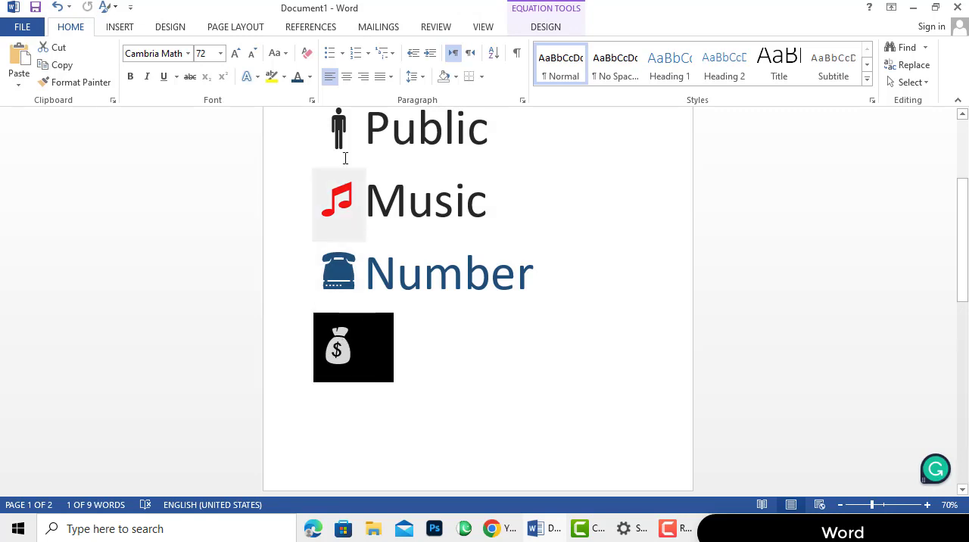
{"action": "left_click", "coordinate": [310, 76]}
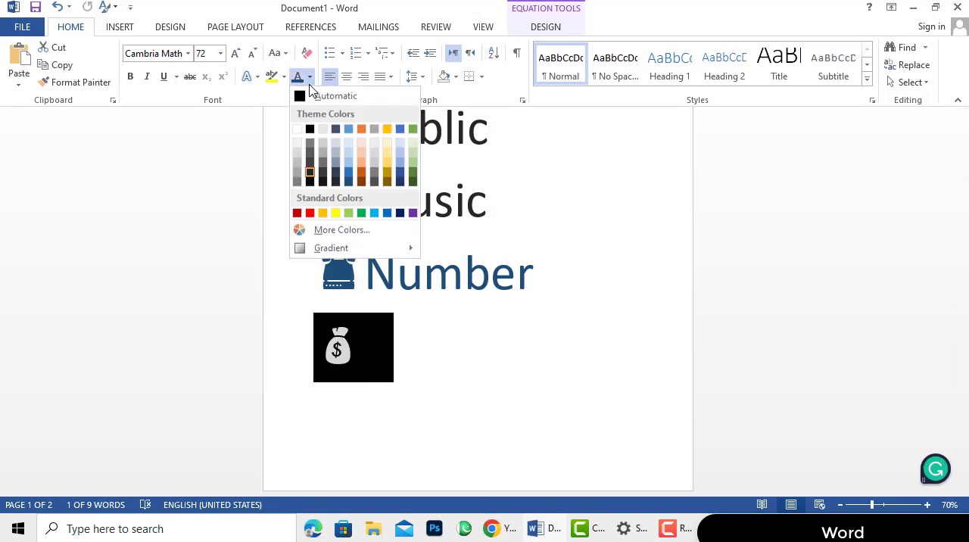
{"action": "left_click", "coordinate": [361, 177]}
{"action": "left_click", "coordinate": [377, 349]}
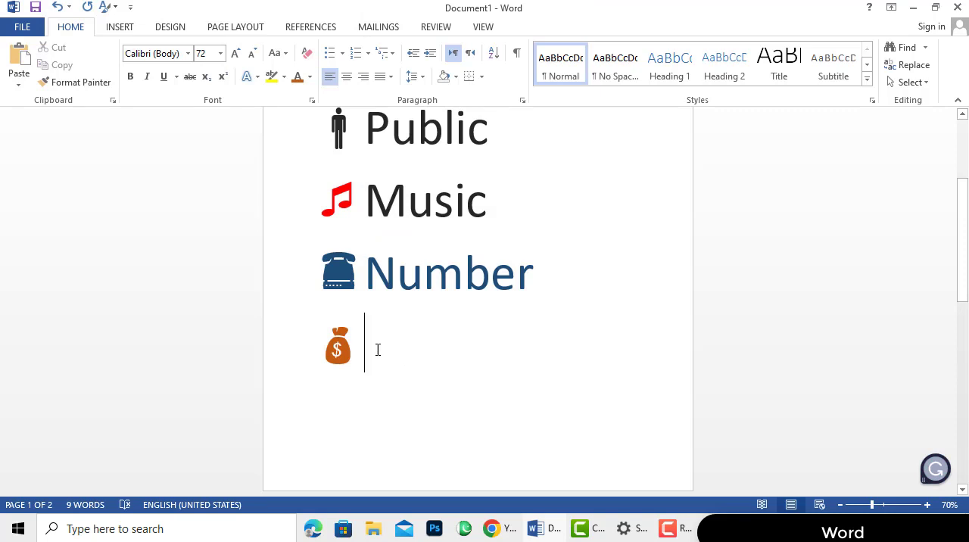
{"action": "type", "text": "Mon"}
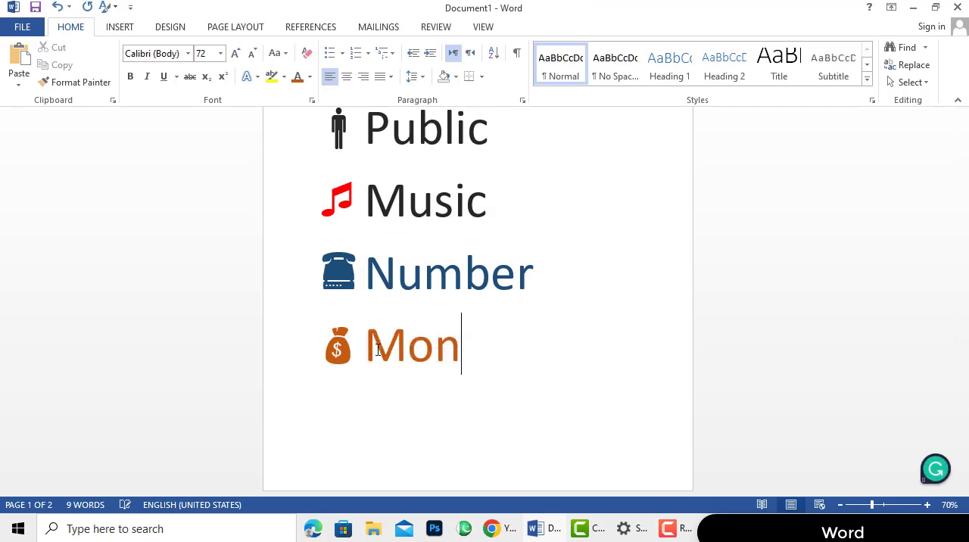
{"action": "type", "text": "ey"}
{"action": "mouse_move", "coordinate": [963, 250]}
{"action": "left_mouse_down"}
{"action": "mouse_move", "coordinate": [966, 340]}
{"action": "mouse_move", "coordinate": [963, 201]}
{"action": "mouse_move", "coordinate": [966, 322]}
{"action": "left_mouse_up"}
{"action": "double_click", "coordinate": [360, 356]}
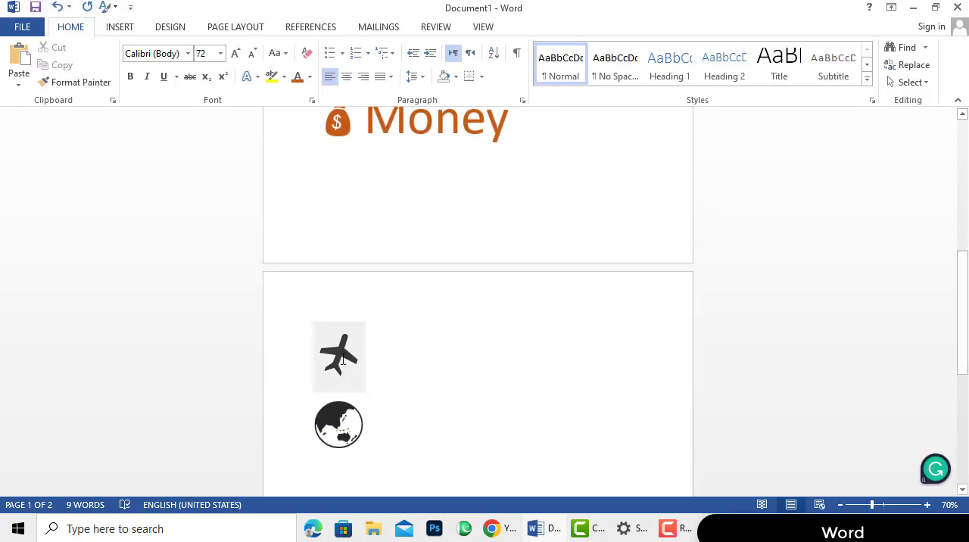
{"action": "left_click", "coordinate": [334, 375]}
{"action": "left_click_drag", "start_coordinate": [333, 376], "coordinate": [364, 350]}
{"action": "left_click", "coordinate": [373, 350]}
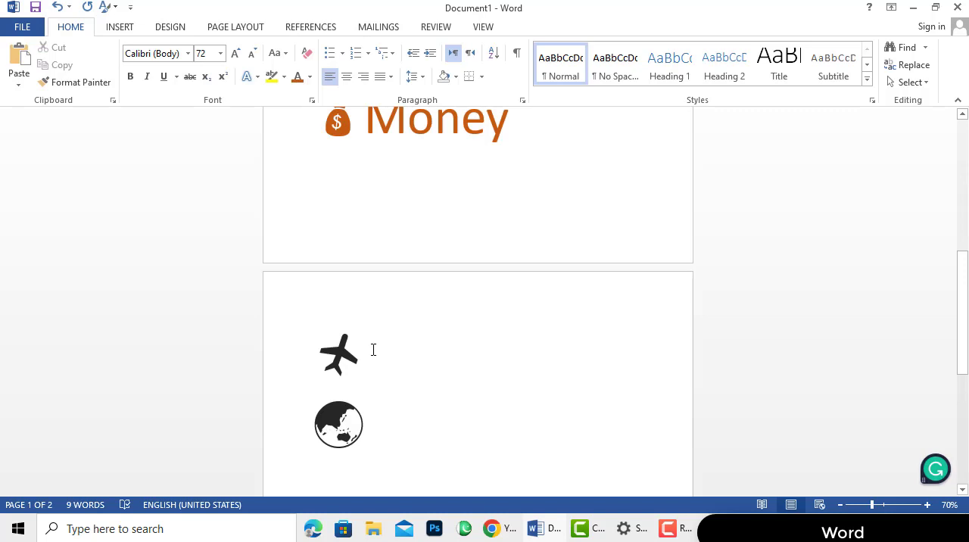
{"action": "mouse_move", "coordinate": [361, 369]}
{"action": "left_mouse_down"}
{"action": "mouse_move", "coordinate": [319, 338]}
{"action": "mouse_move", "coordinate": [342, 376]}
{"action": "left_mouse_up"}
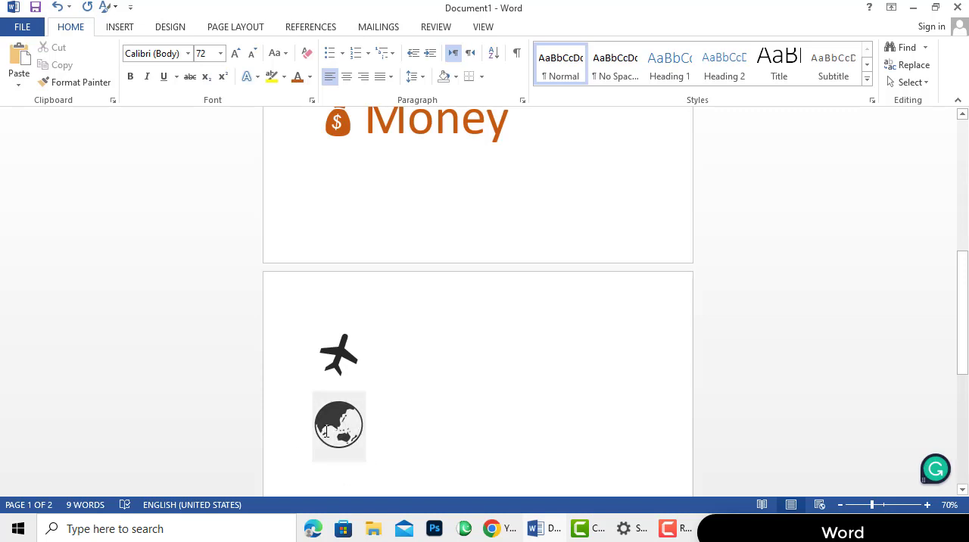
Correct the spelling of the envelope symbol's label to "Article"
{"action": "scroll", "coordinate": [343, 439], "scroll_direction": "up", "scroll_amount": 5}
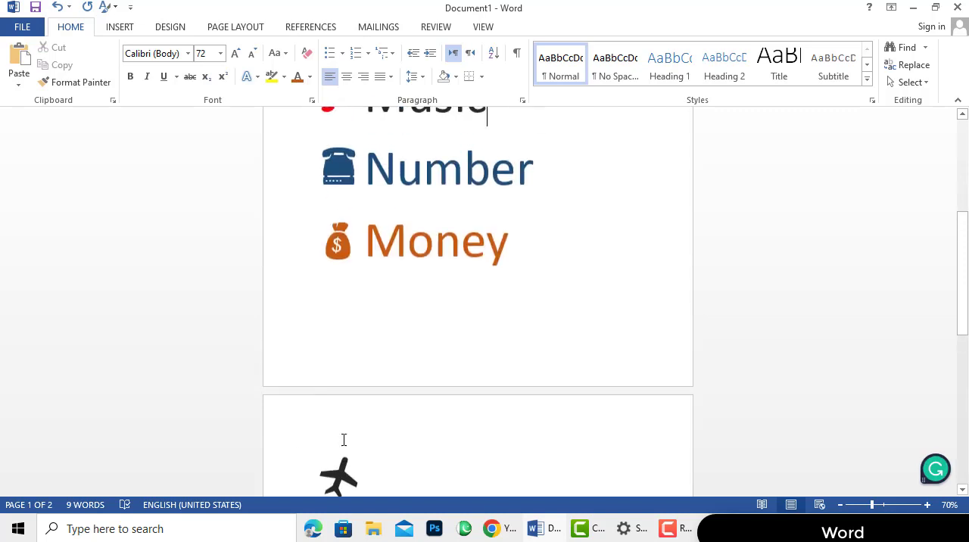
{"action": "left_click", "coordinate": [478, 390]}
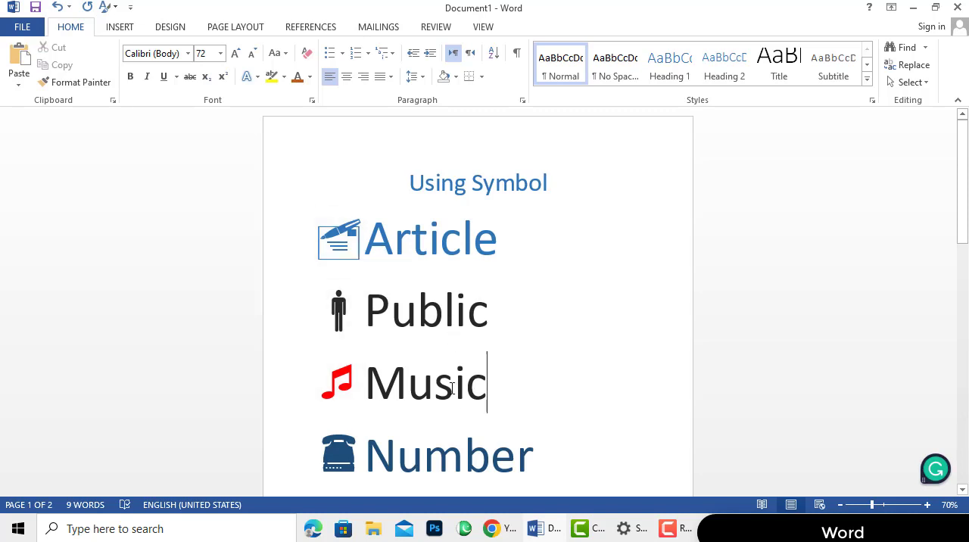
Bring up the commands for inserting objects and symbols into the document
{"action": "left_click", "coordinate": [129, 30]}
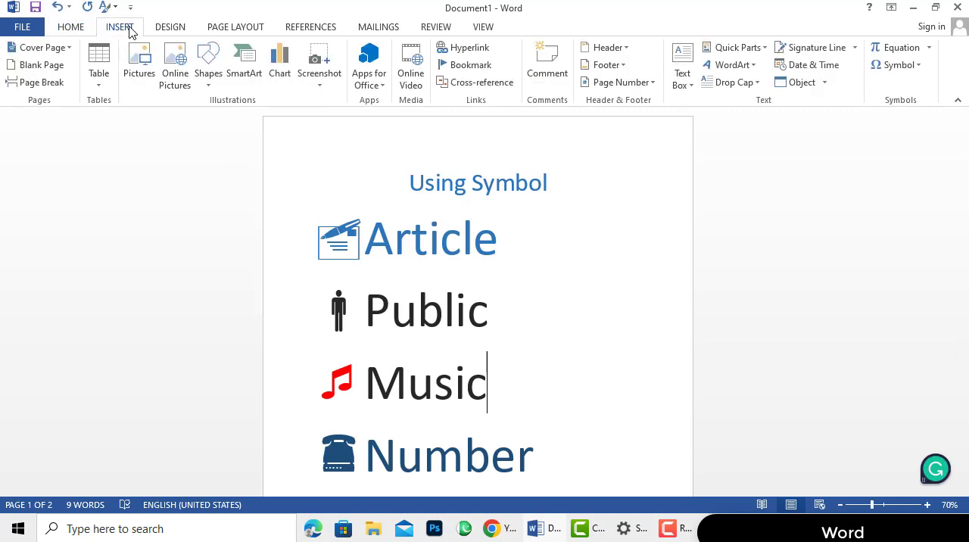